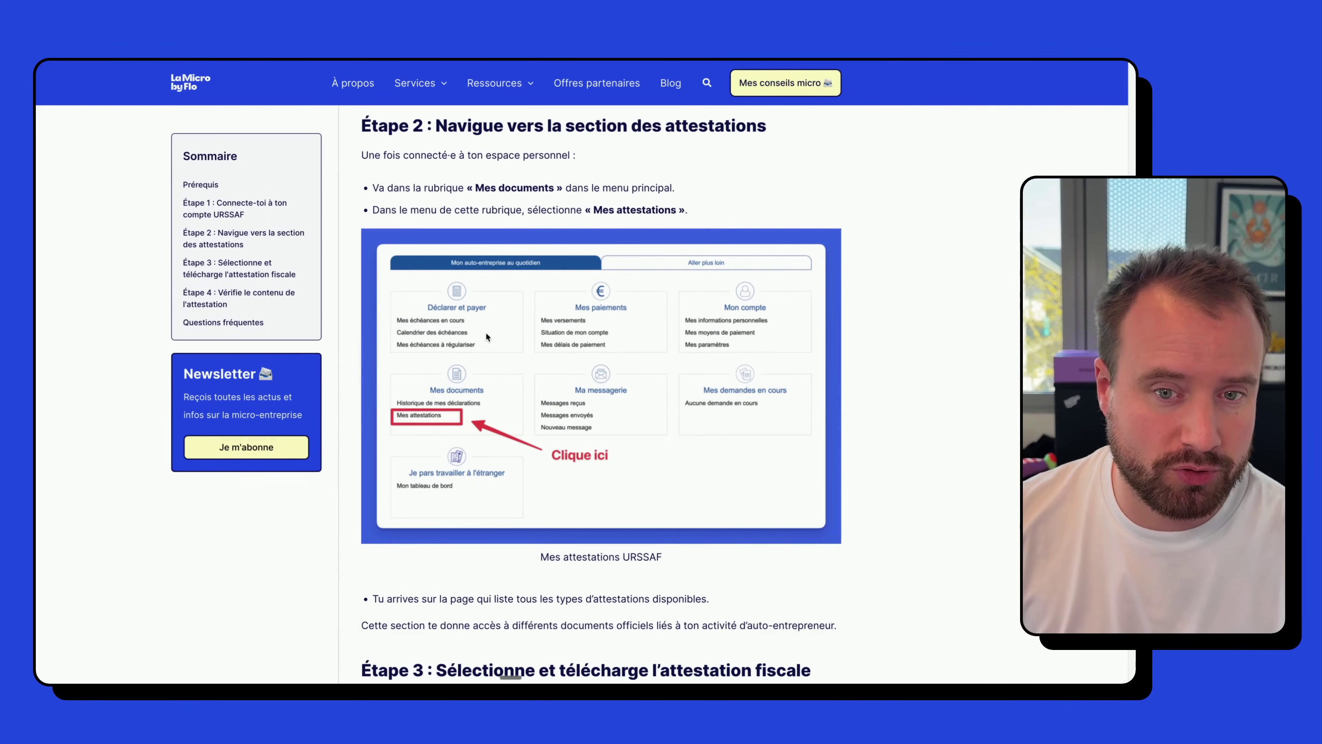
- Read through Étapes 3 and 4 of the La Micro by Flo attestation guide
scroll(544, 384, down, 10)
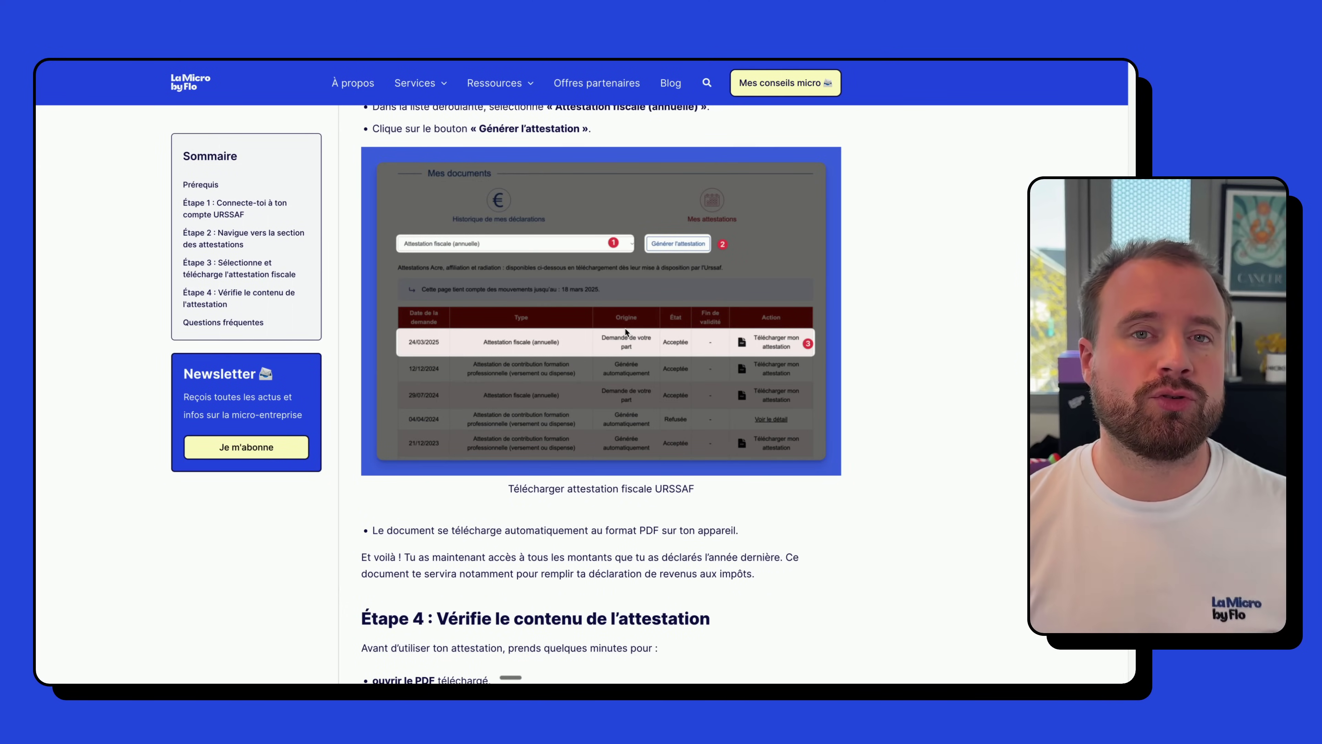
scroll(627, 332, down, 10)
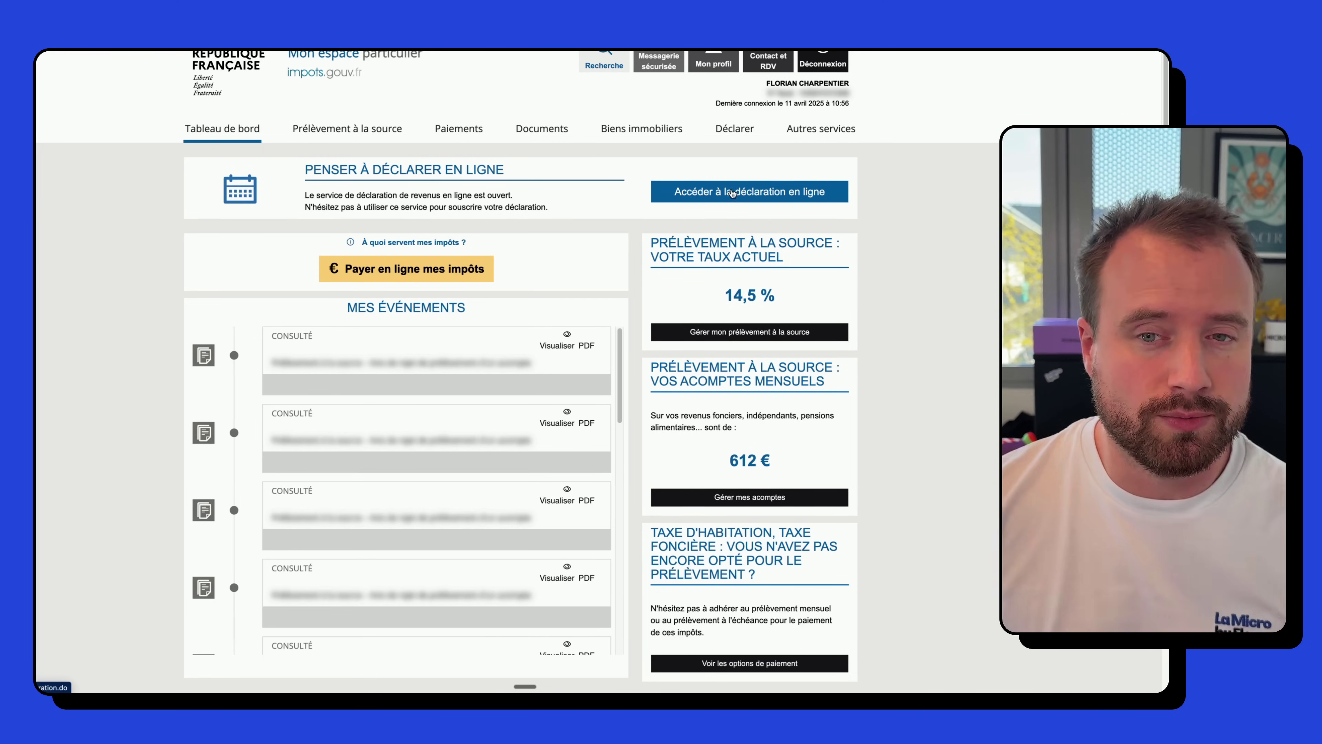
- Start the online declaration and answer 'Non' to reporting a 2024 marriage, divorce or Pacs
click(695, 203)
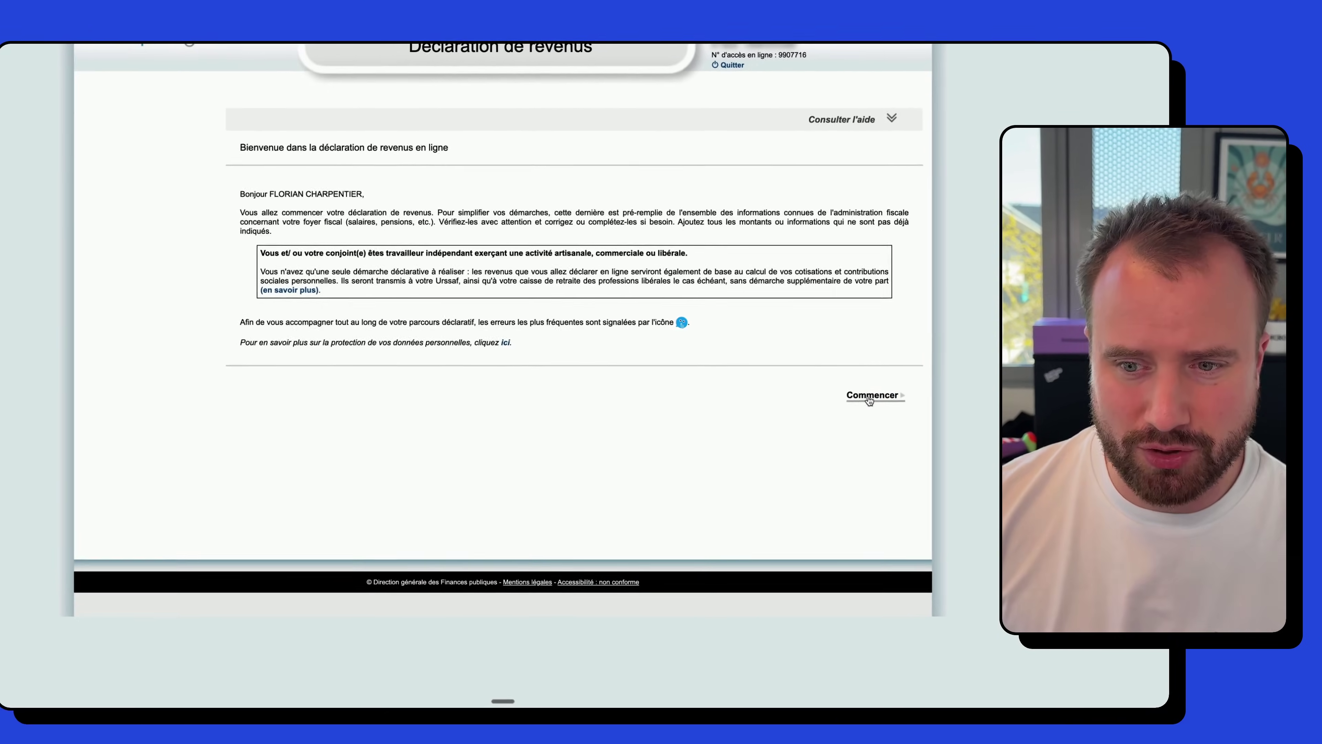
click(766, 443)
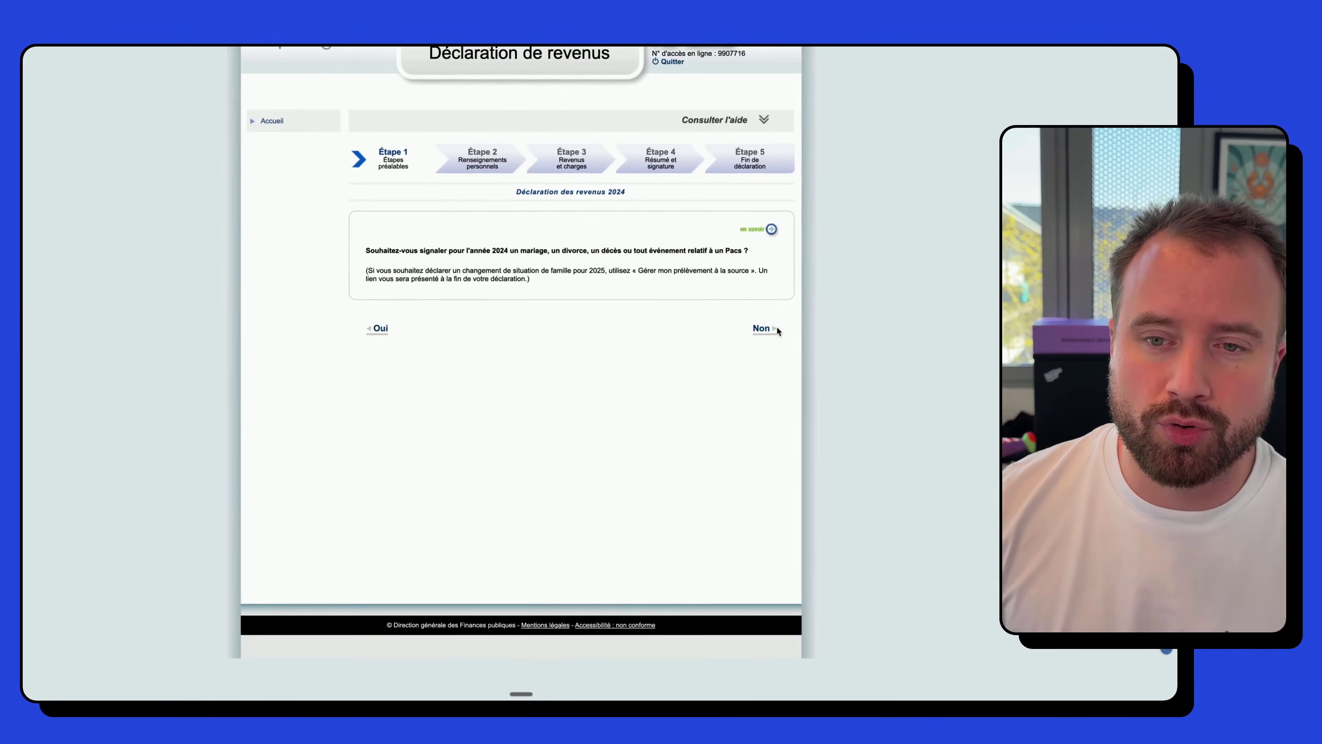
click(777, 348)
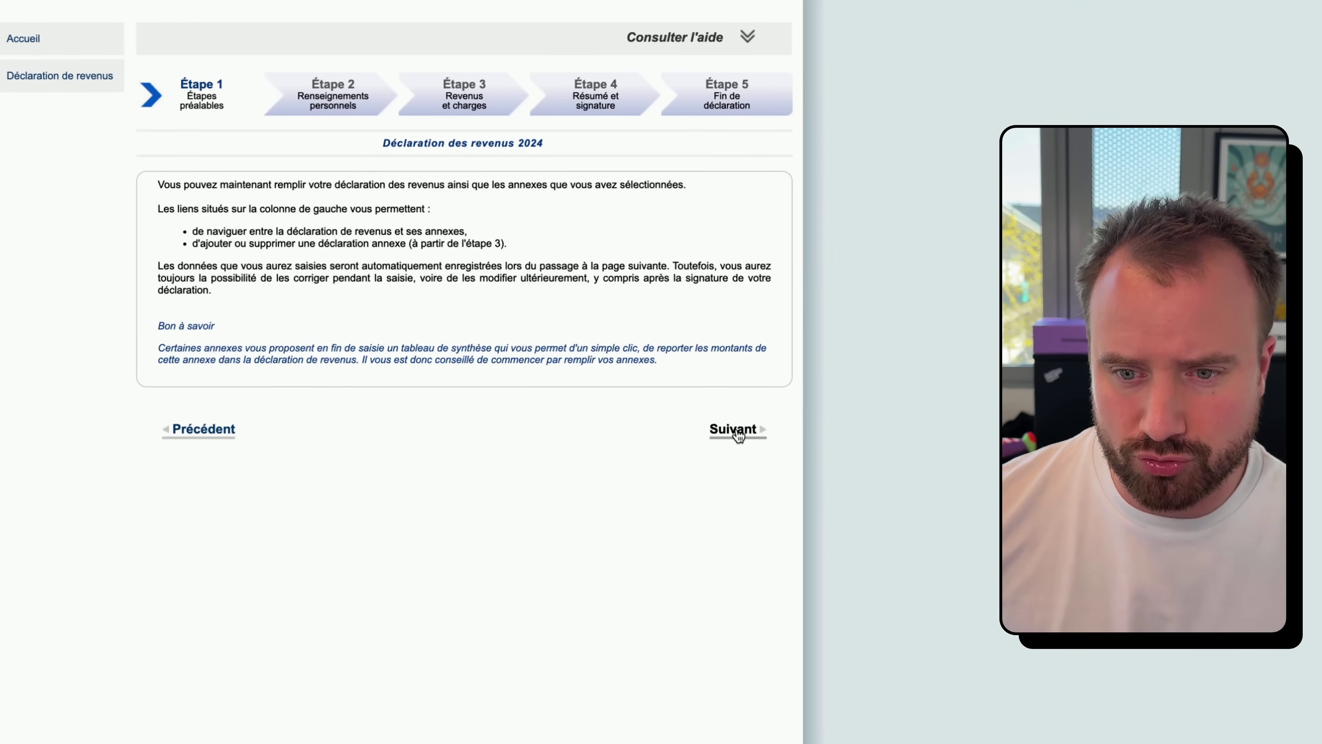
- Review the Étape 2 civil status and address details and accept them unchanged
click(739, 433)
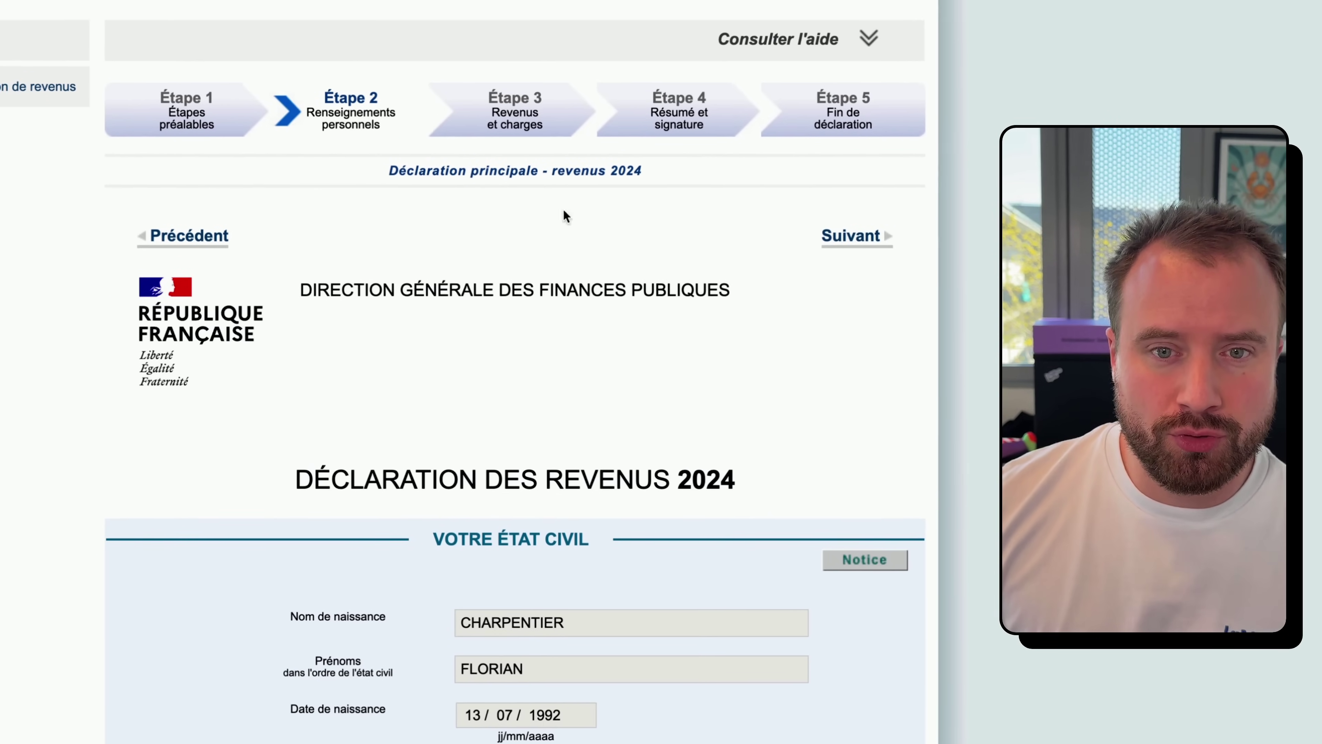
scroll(694, 326, down, 7)
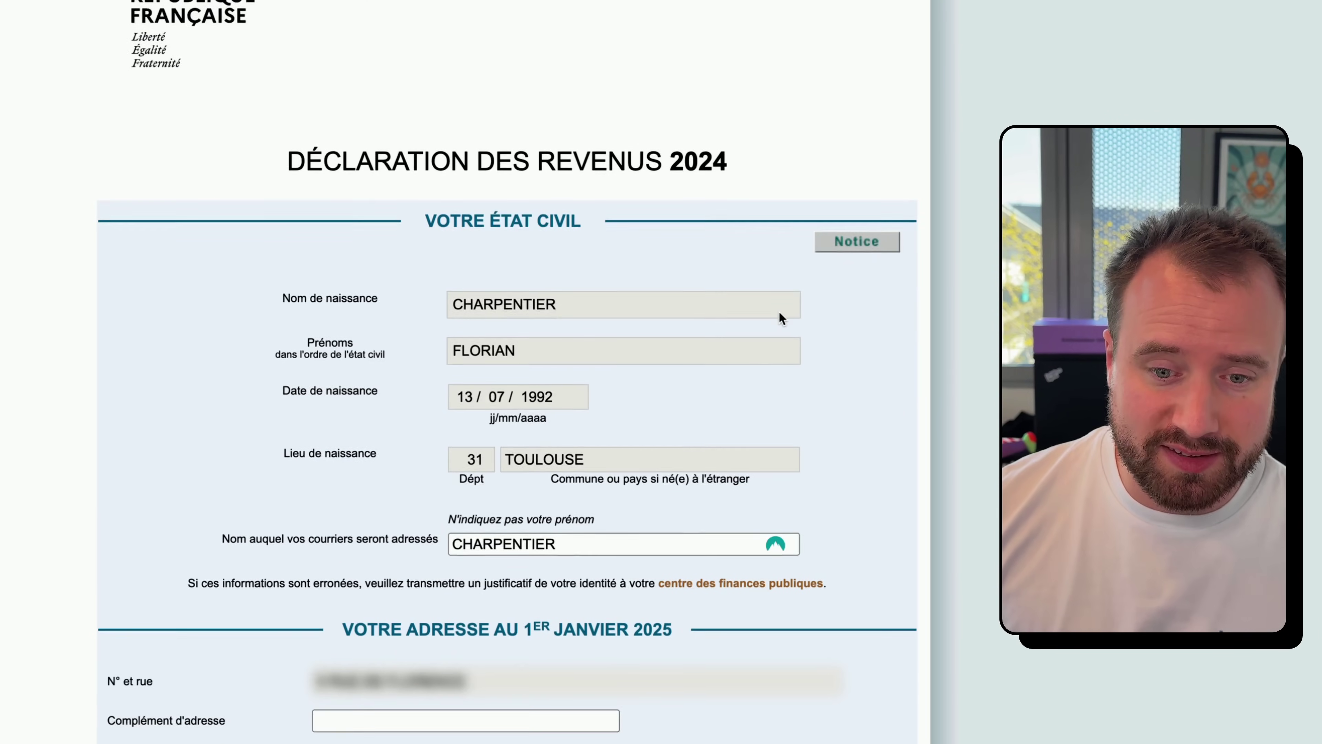
scroll(783, 297, down, 3)
scroll(675, 432, down, 2)
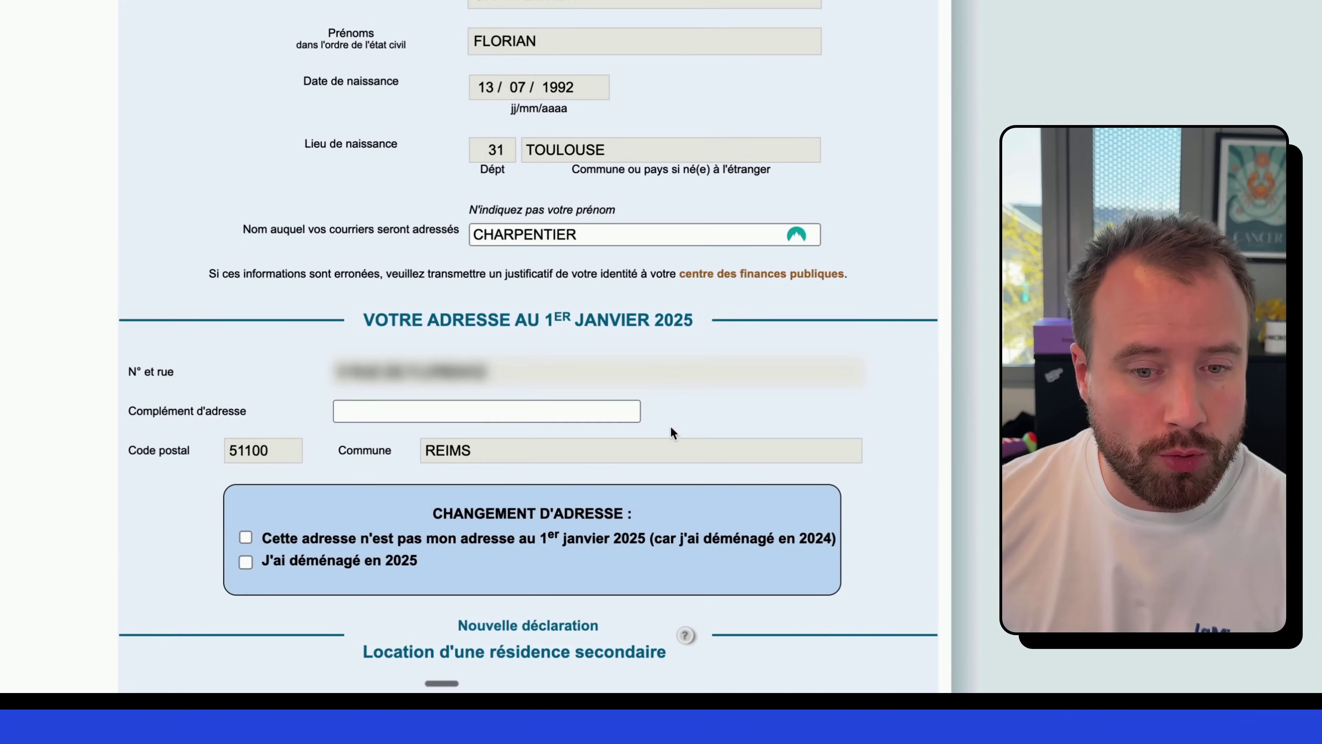
scroll(655, 329, down, 6)
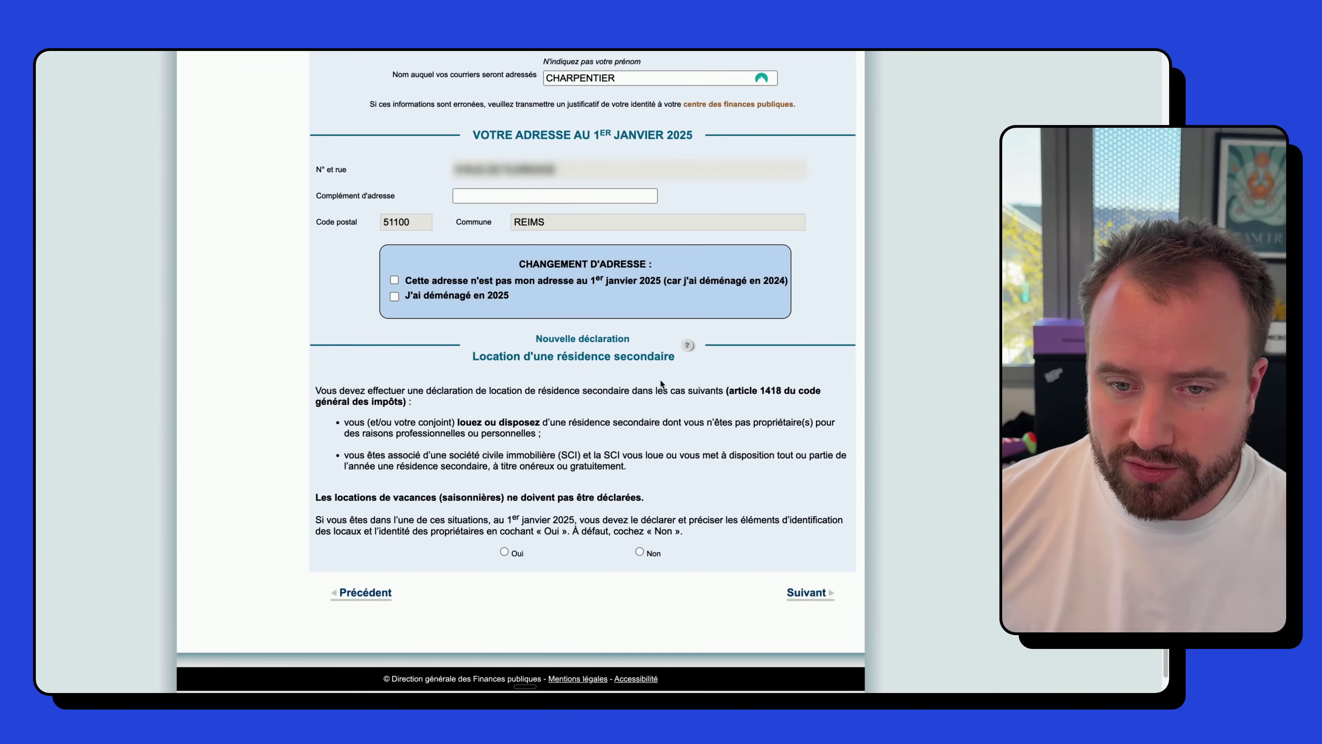
scroll(757, 506, up, 6)
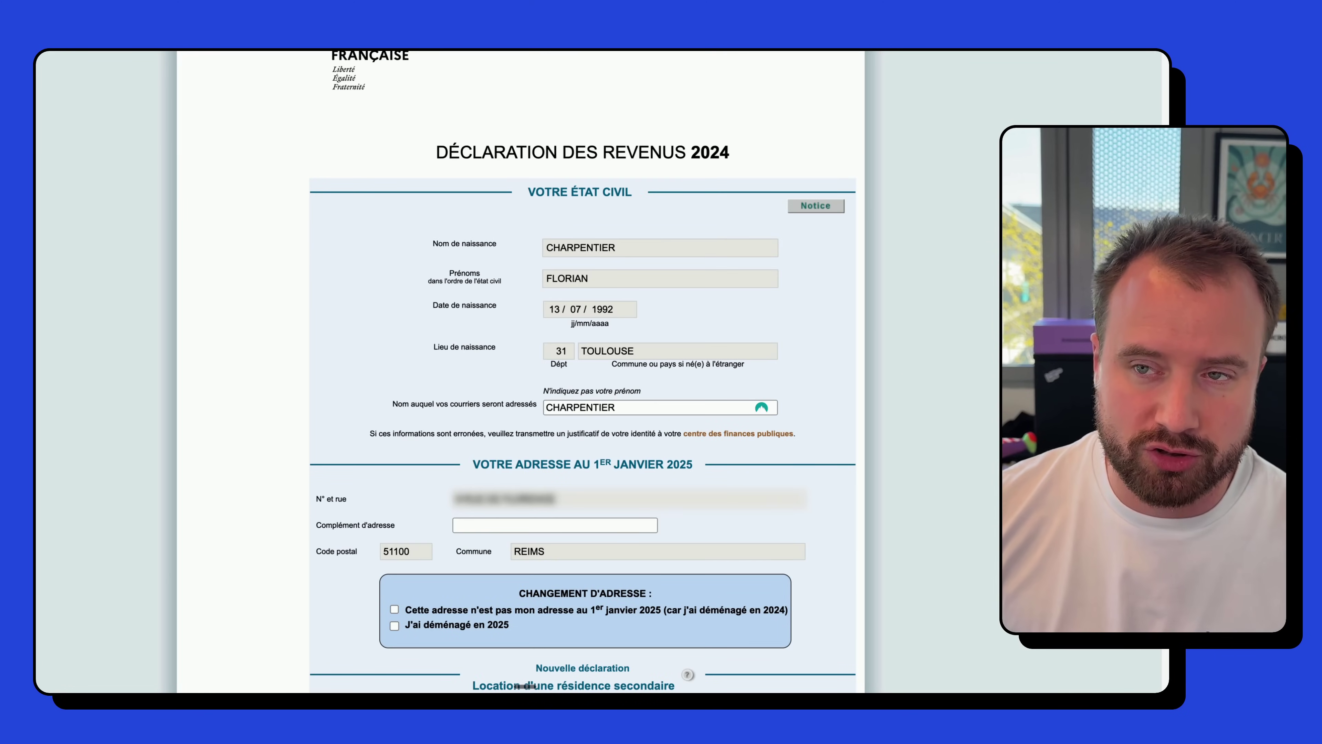
scroll(856, 340, down, 7)
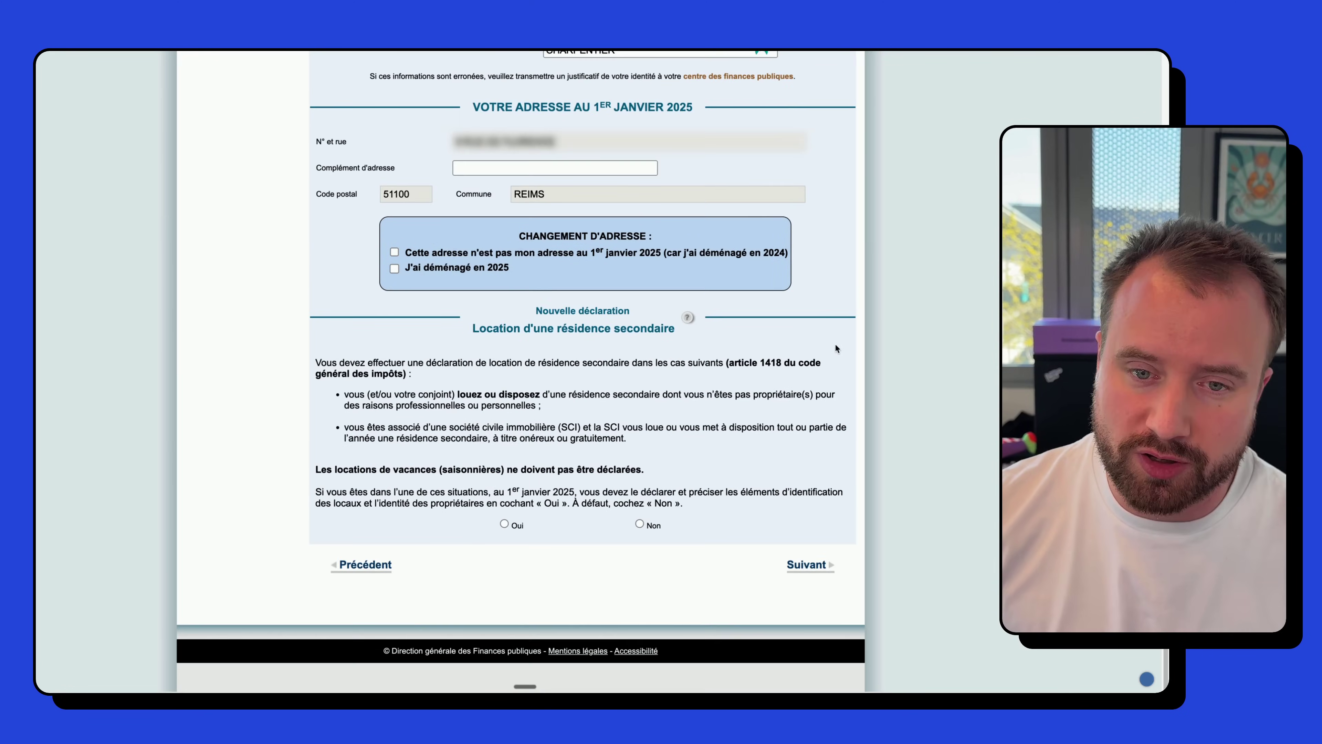
click(806, 567)
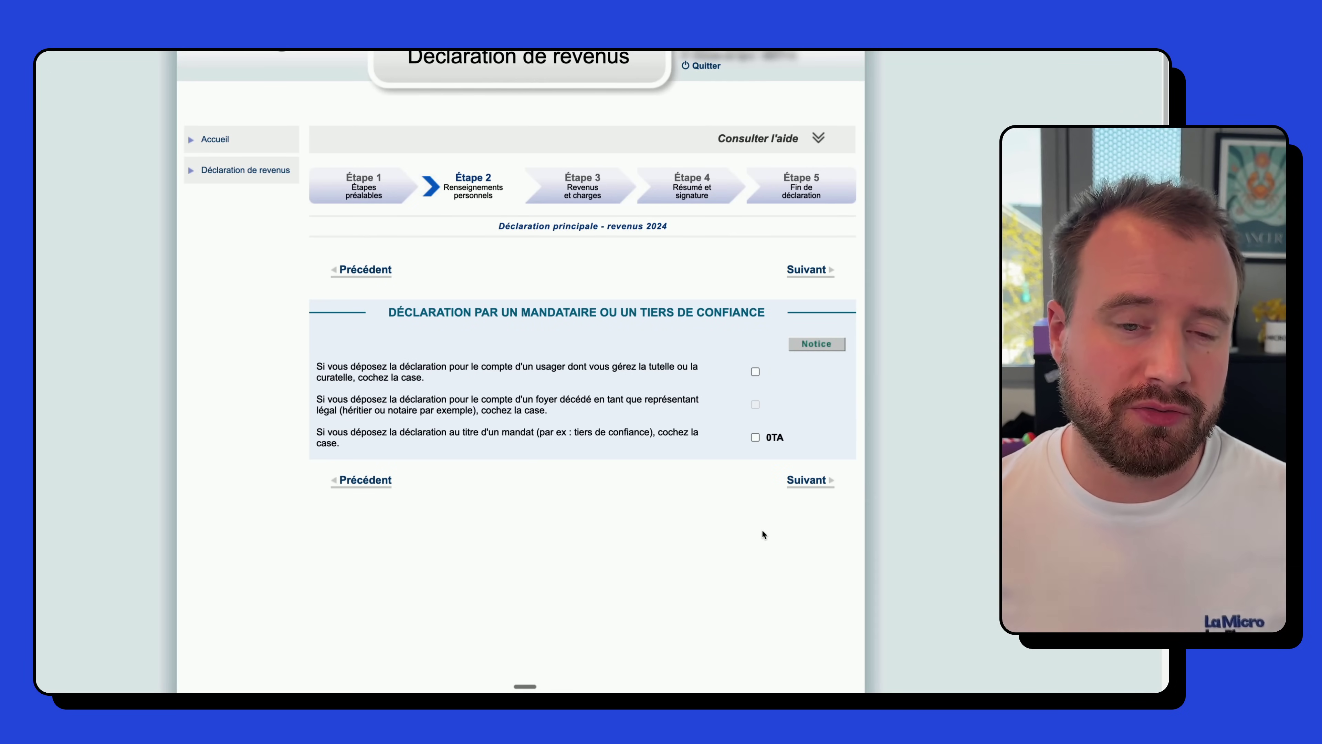
scroll(762, 573, up, 1)
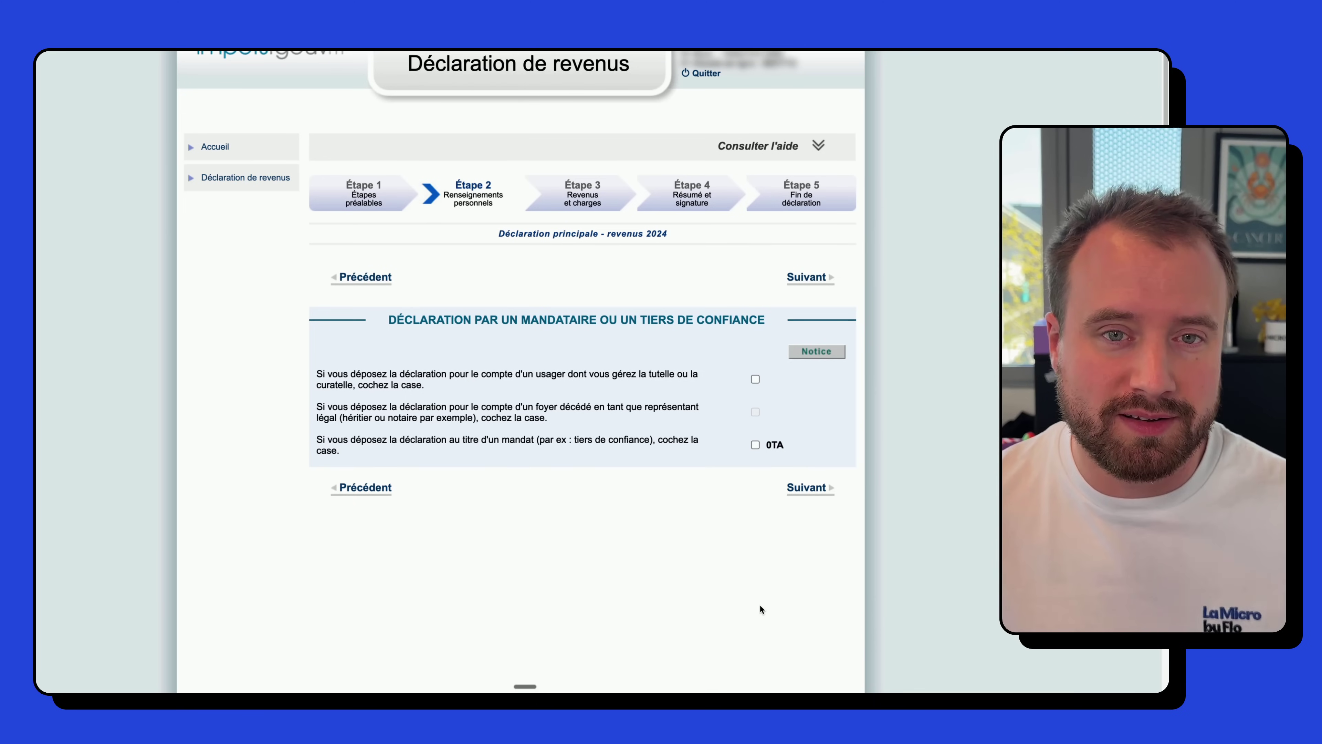
- Continue to 'Votre situation familiale' and check it: Célibataire, no dependants declared
click(806, 489)
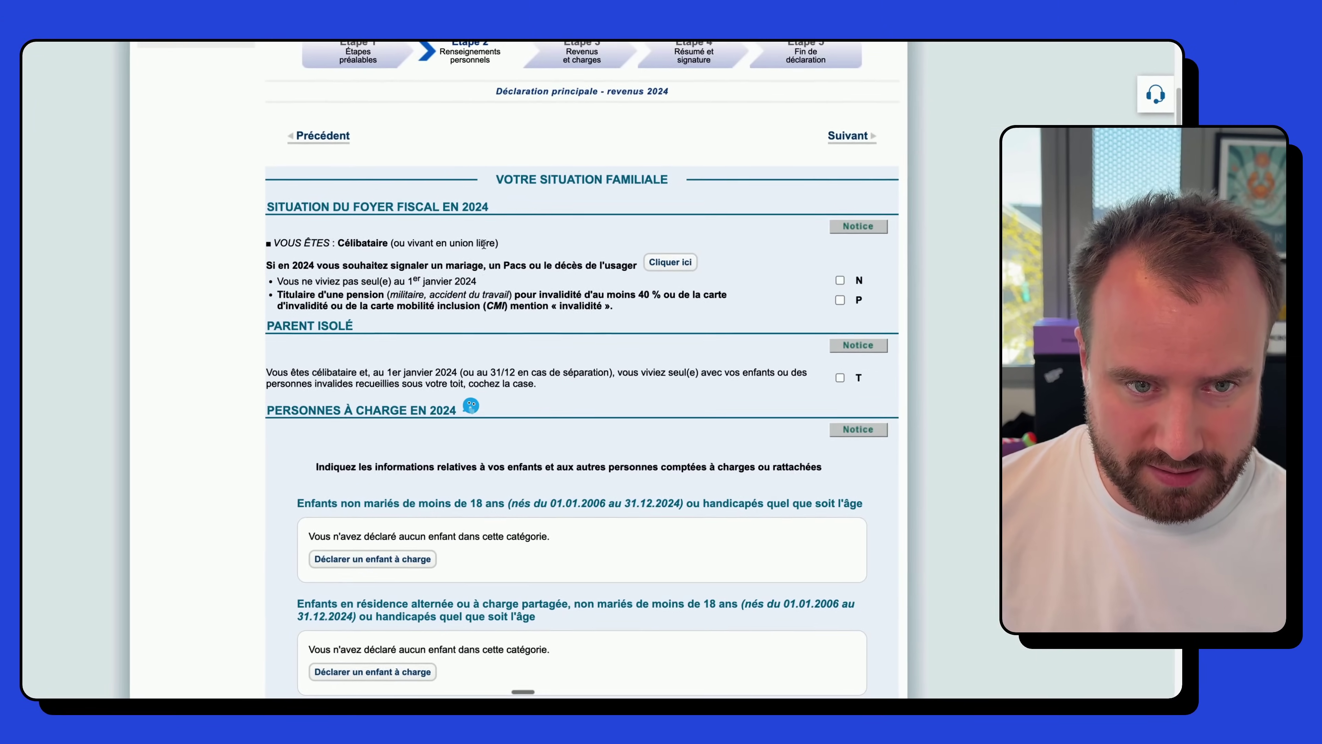
scroll(782, 383, down, 5)
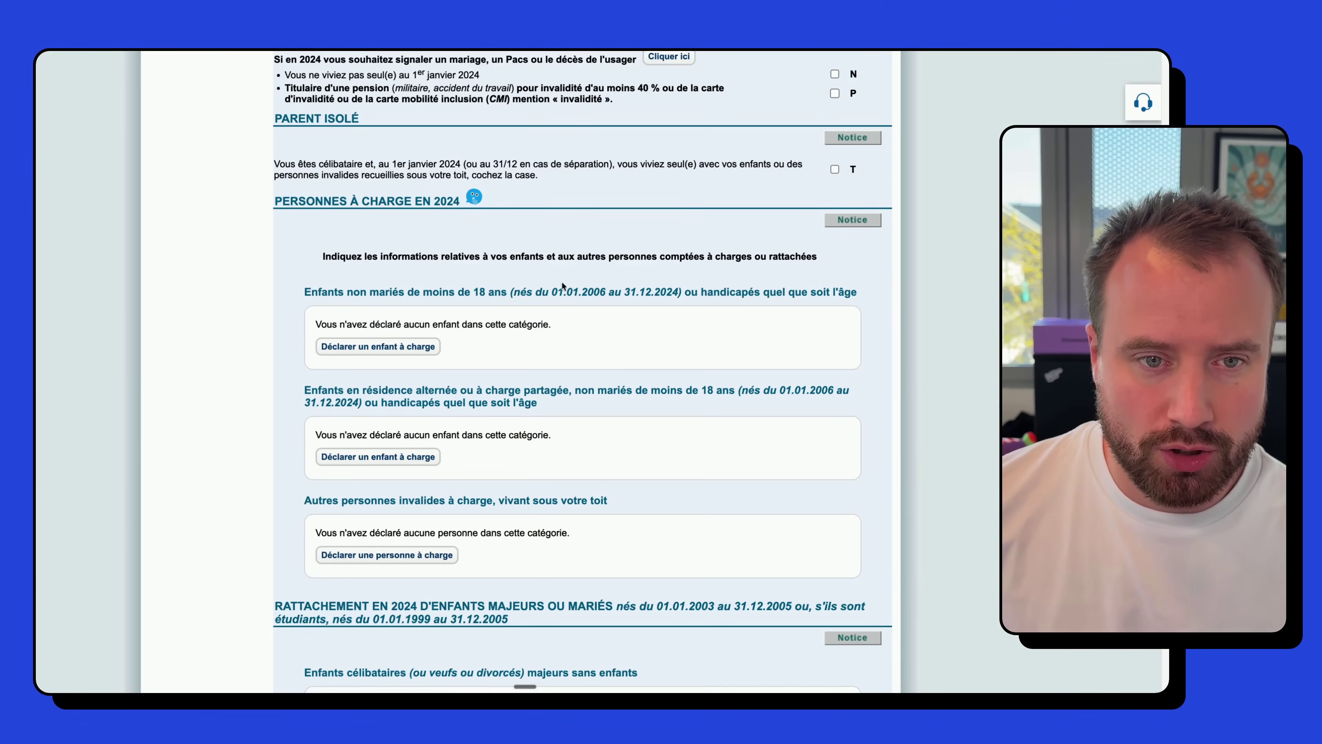
scroll(458, 375, down, 8)
scroll(539, 392, up, 10)
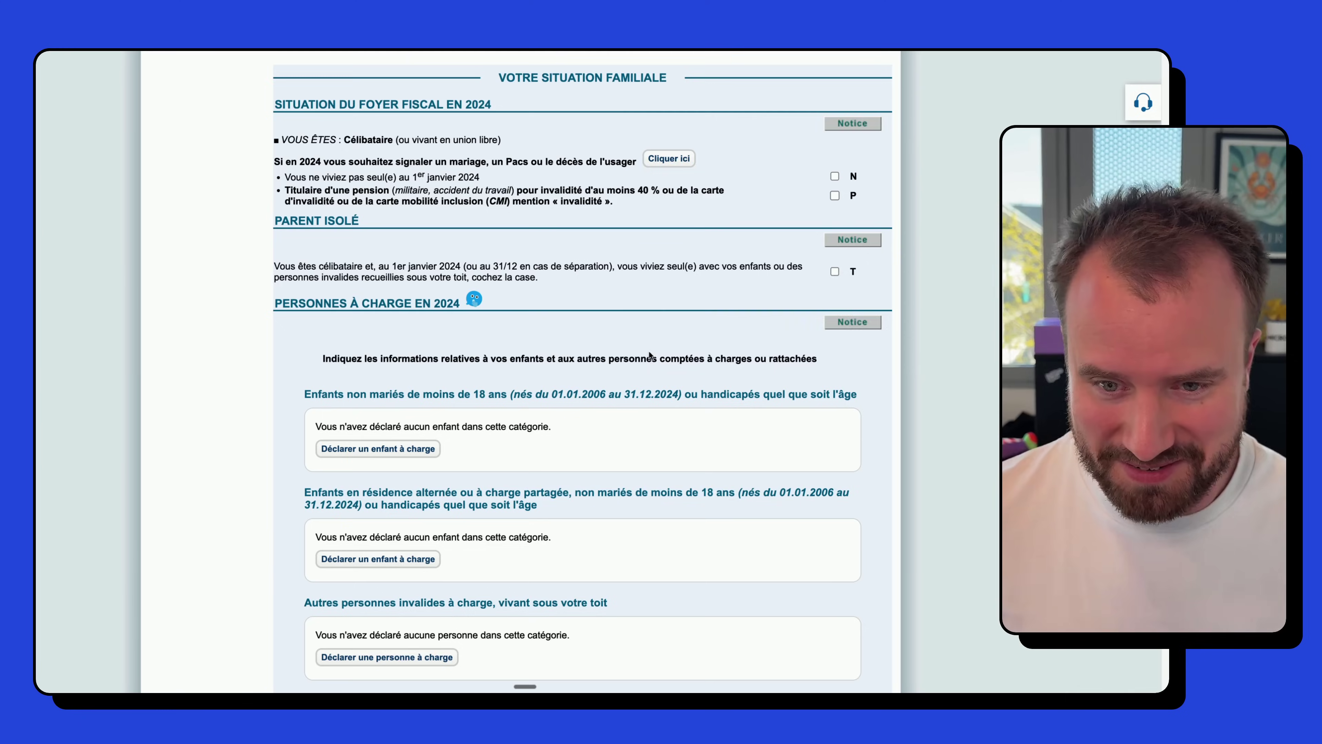
scroll(657, 369, down, 10)
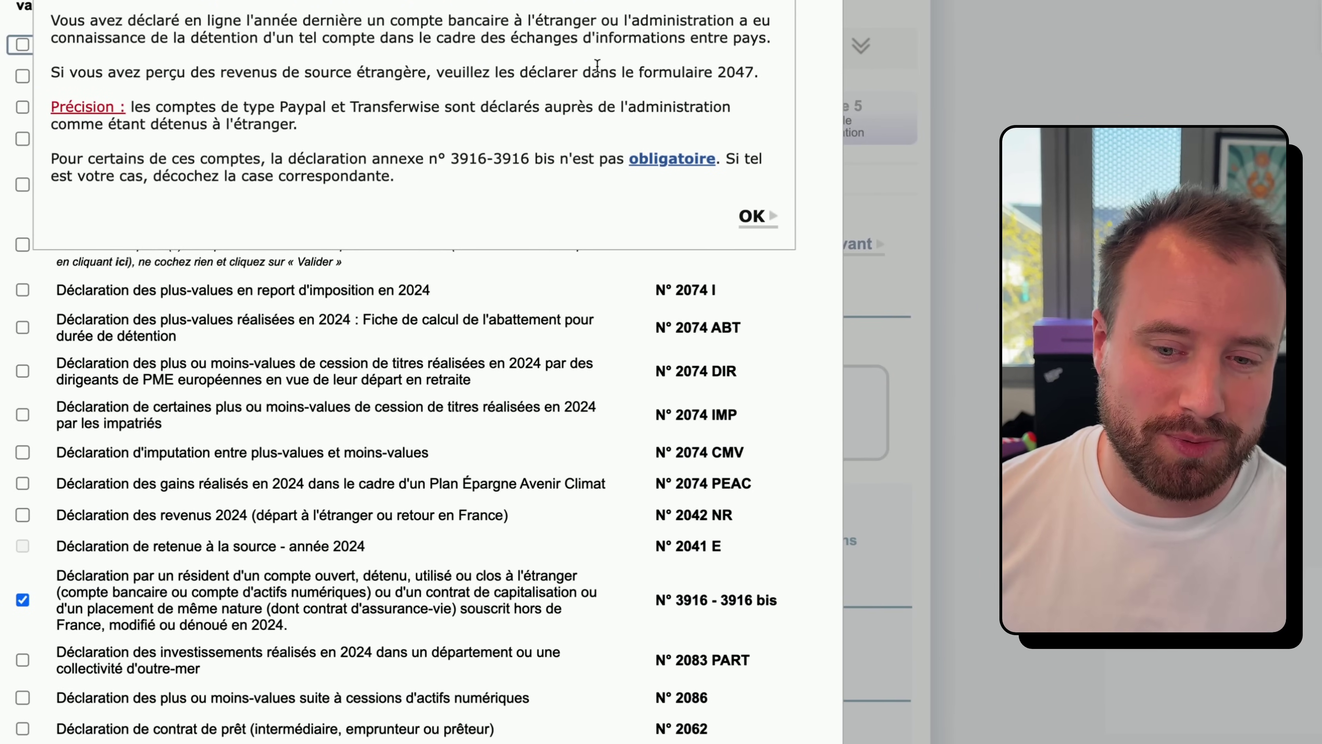
- Dismiss the foreign account notice and validate the pre-ticked annex form N° 3916 - 3916 bis
click(750, 213)
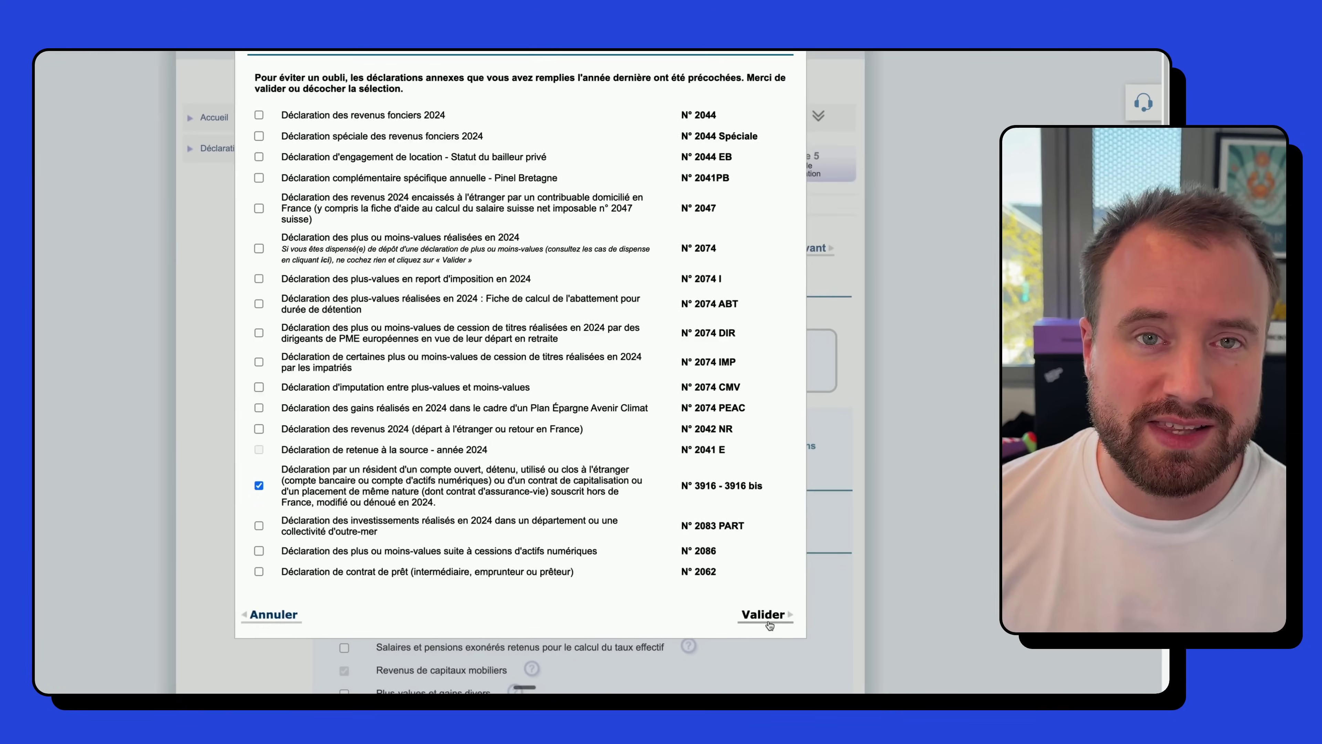
click(746, 728)
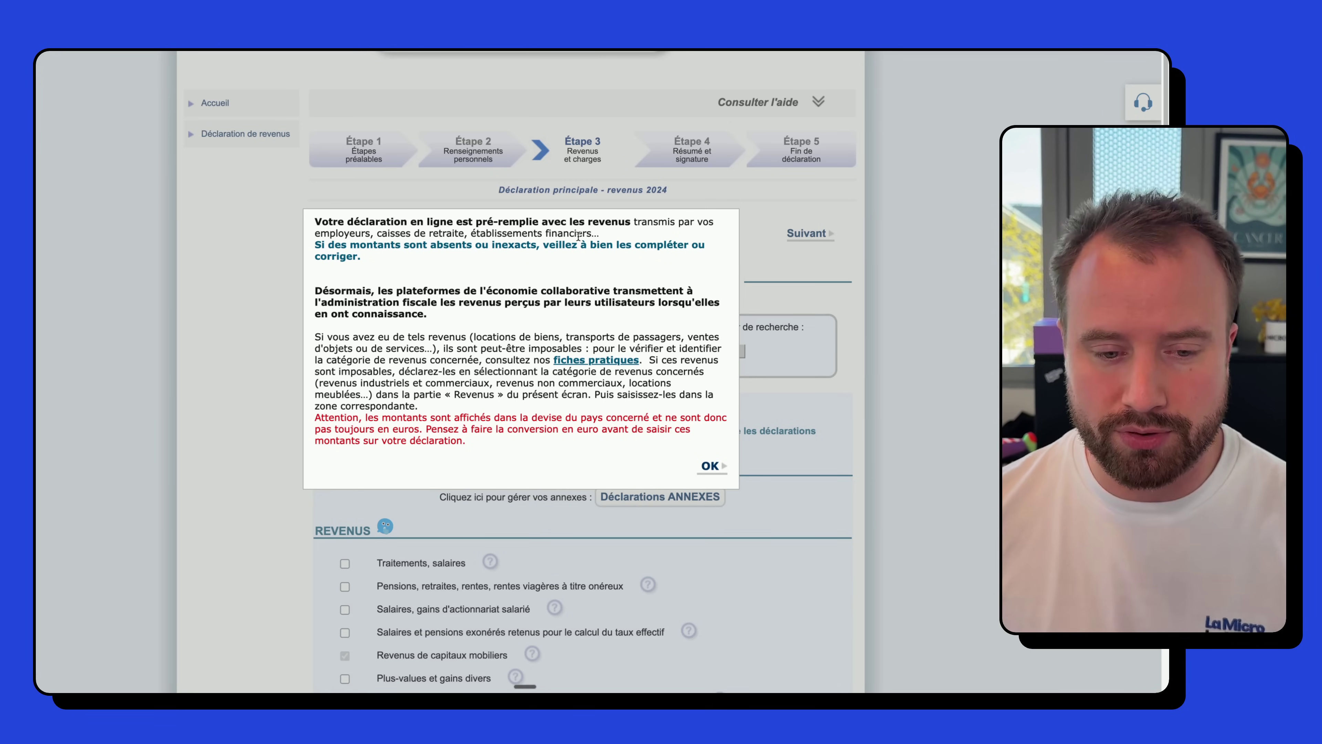
- Dismiss the notice and review the REVENUS, INDÉPENDANTS and CHARGES income categories
click(710, 466)
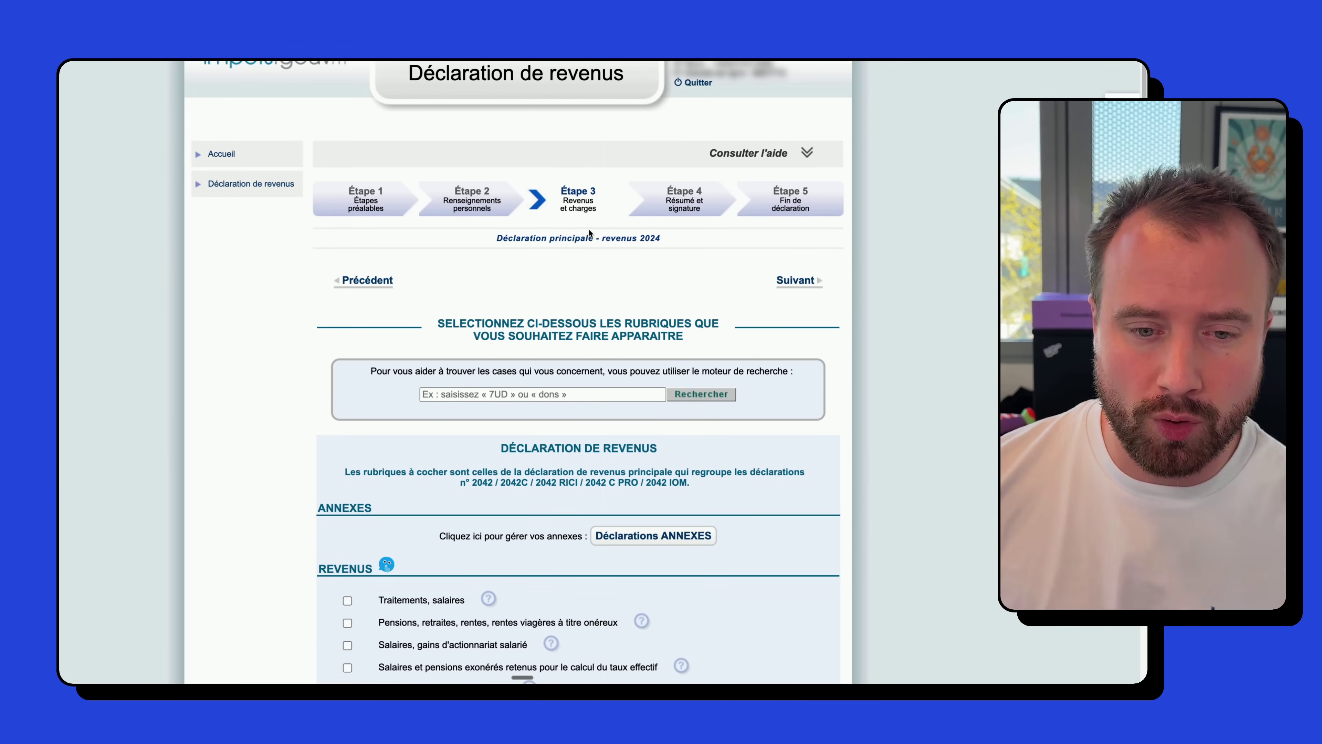
scroll(590, 232, down, 6)
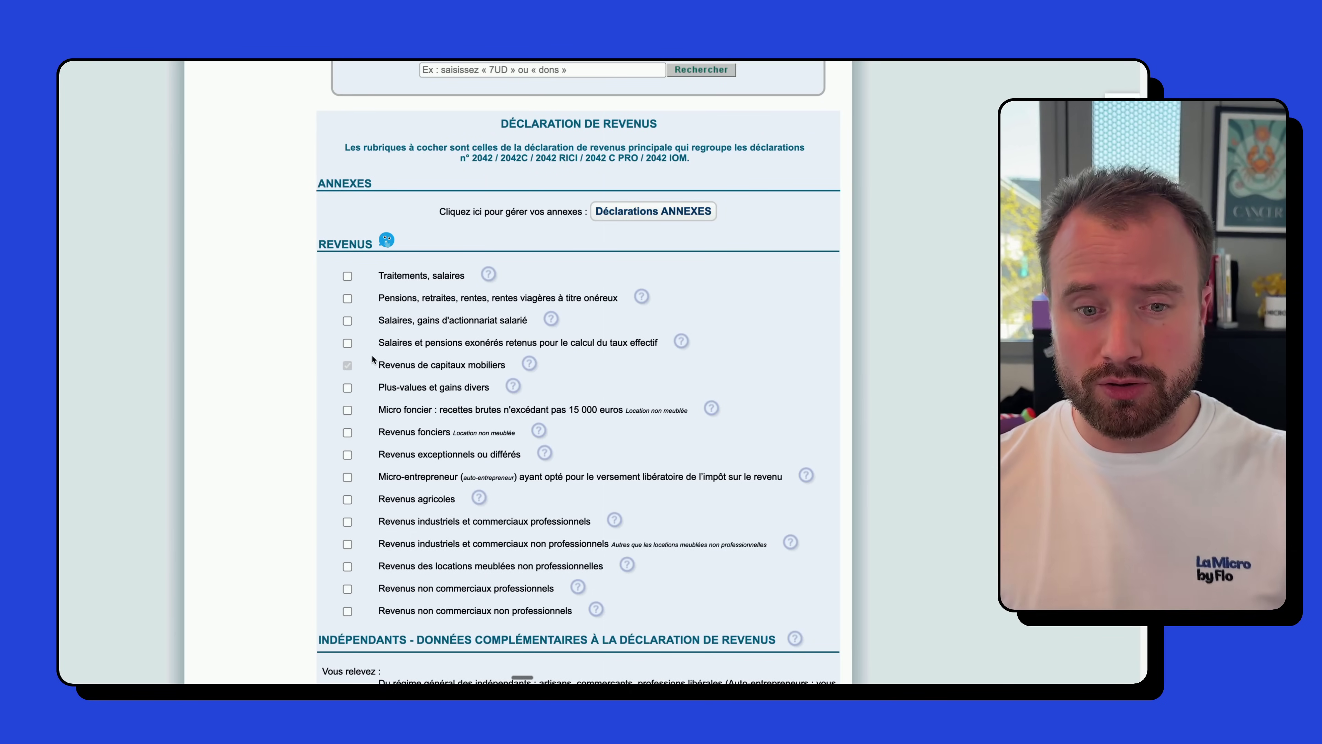
scroll(626, 449, down, 15)
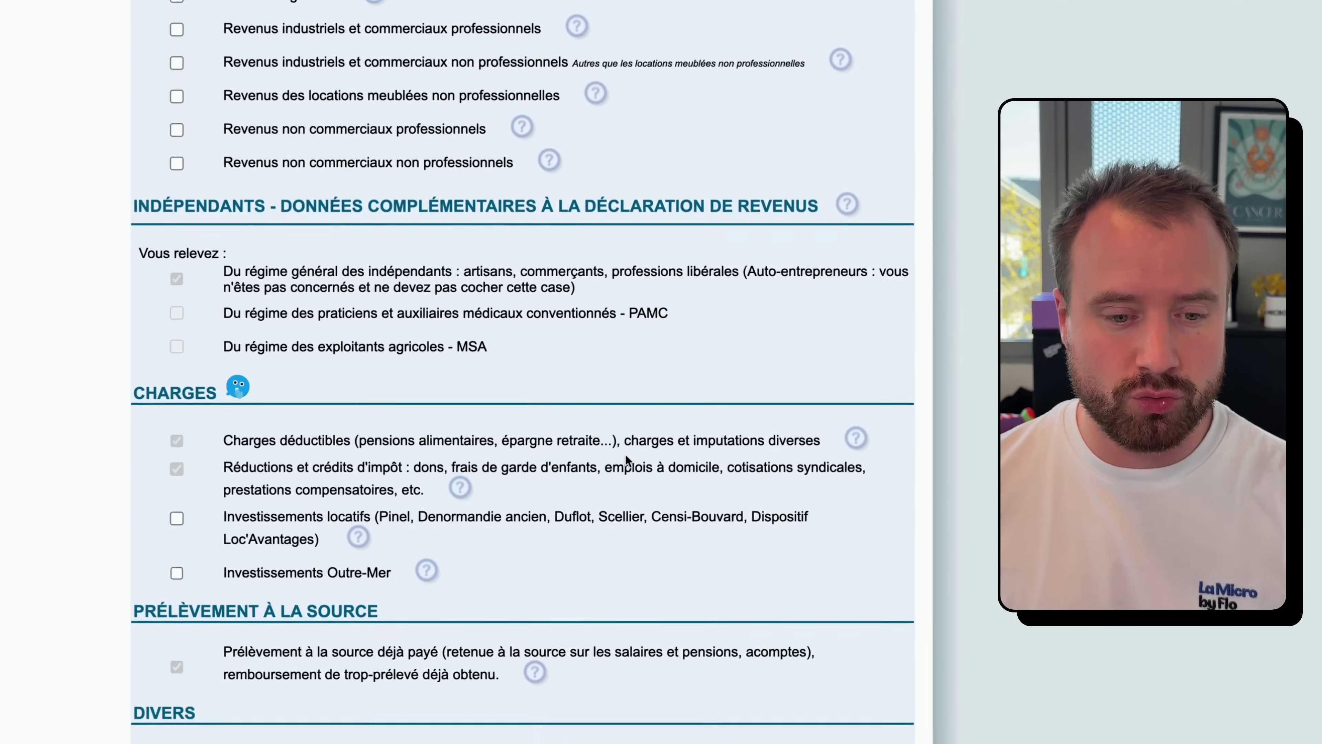
scroll(735, 609, up, 20)
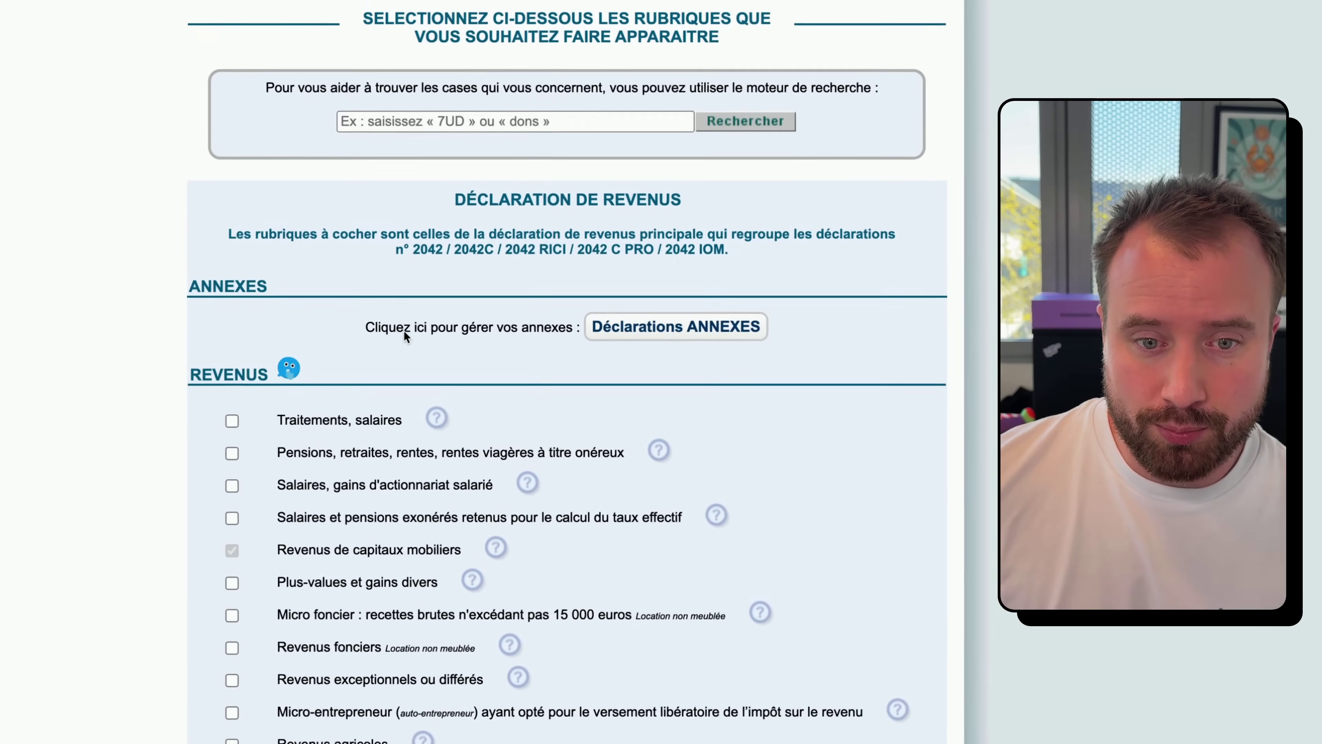
scroll(569, 377, down, 2)
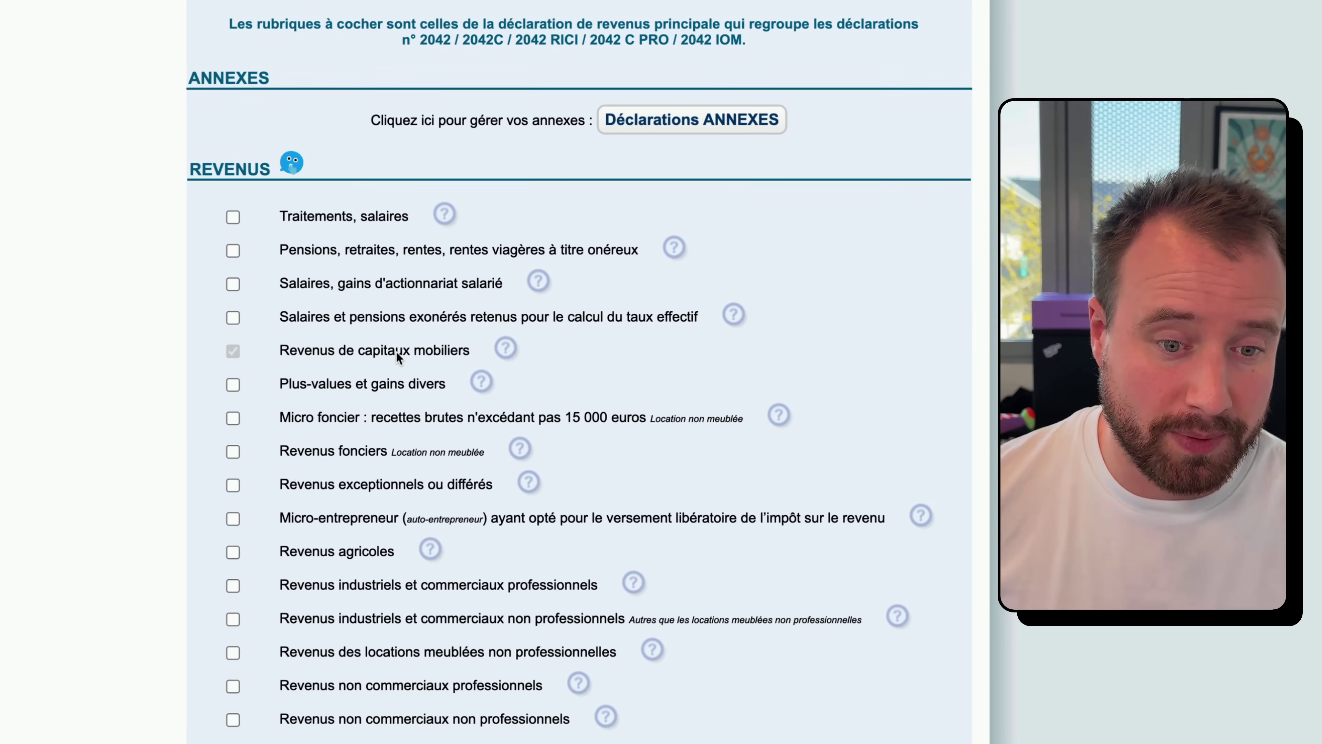
scroll(396, 351, down, 1)
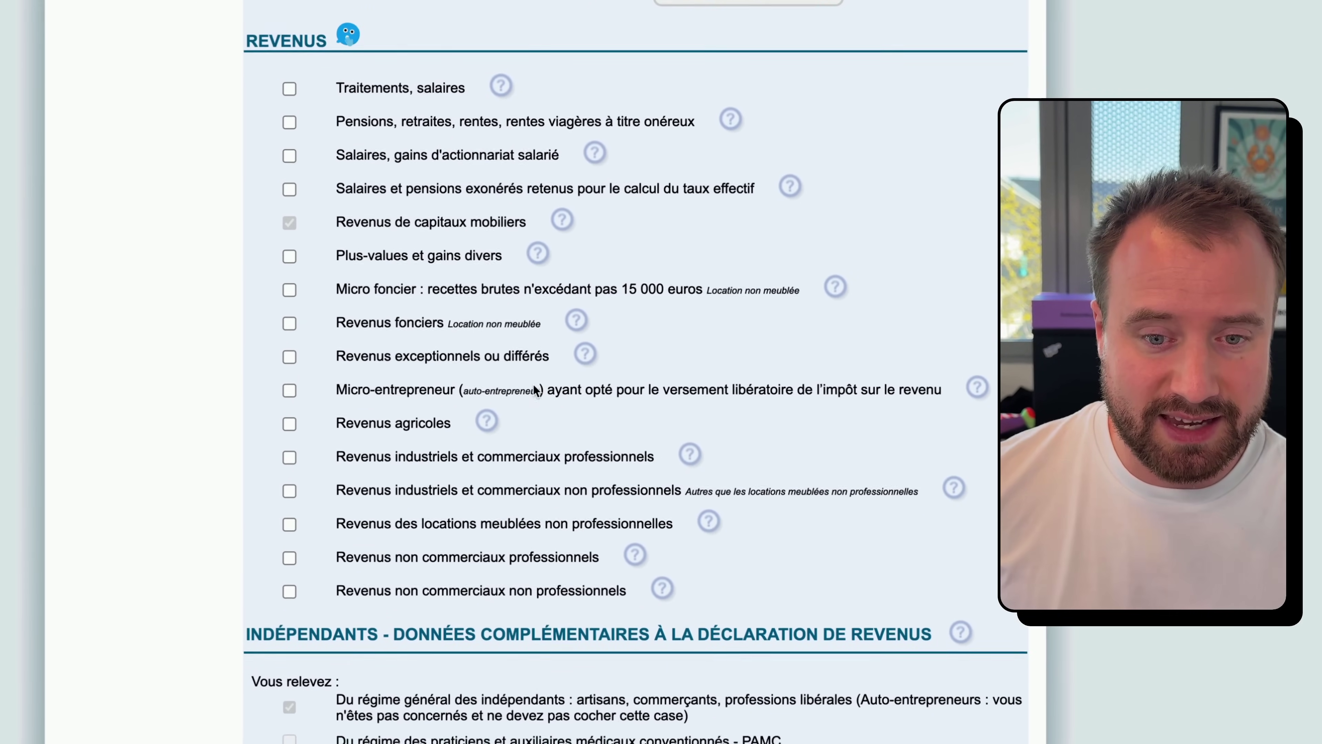
drag(338, 342, 823, 344)
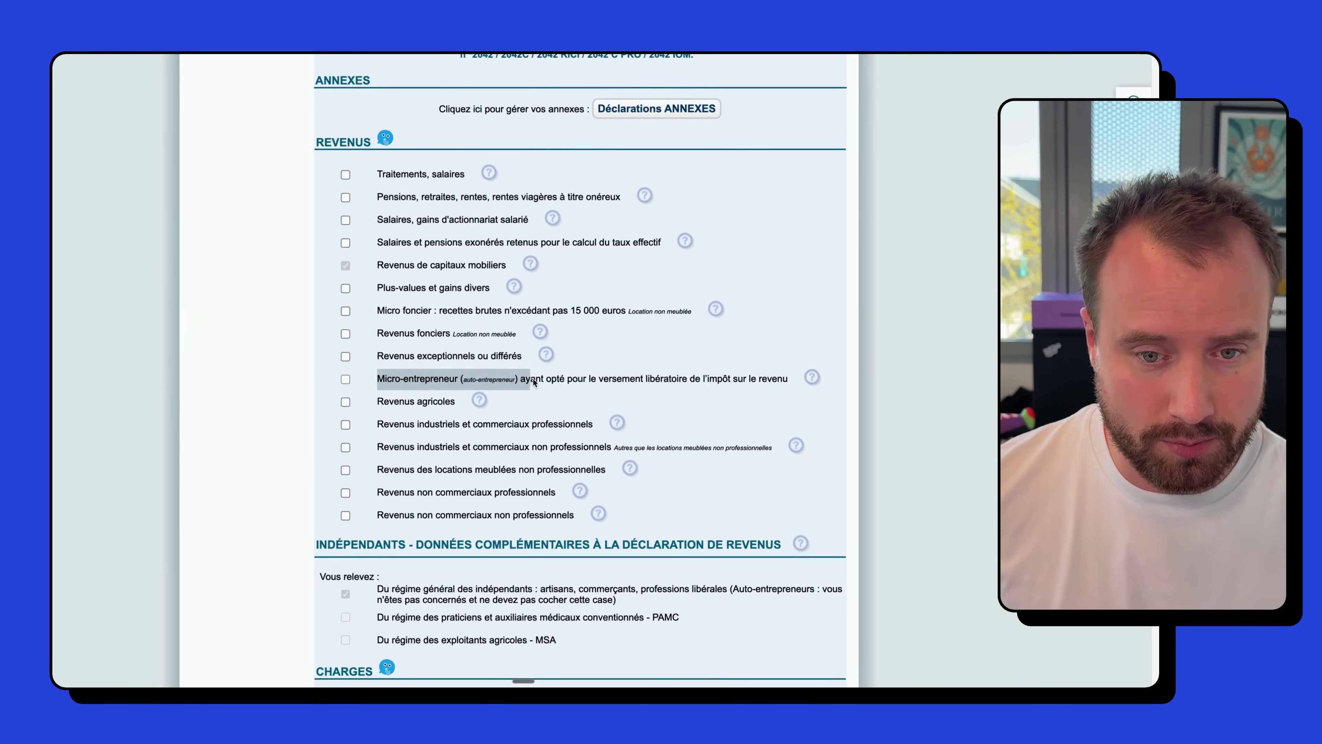
drag(703, 383, 779, 384)
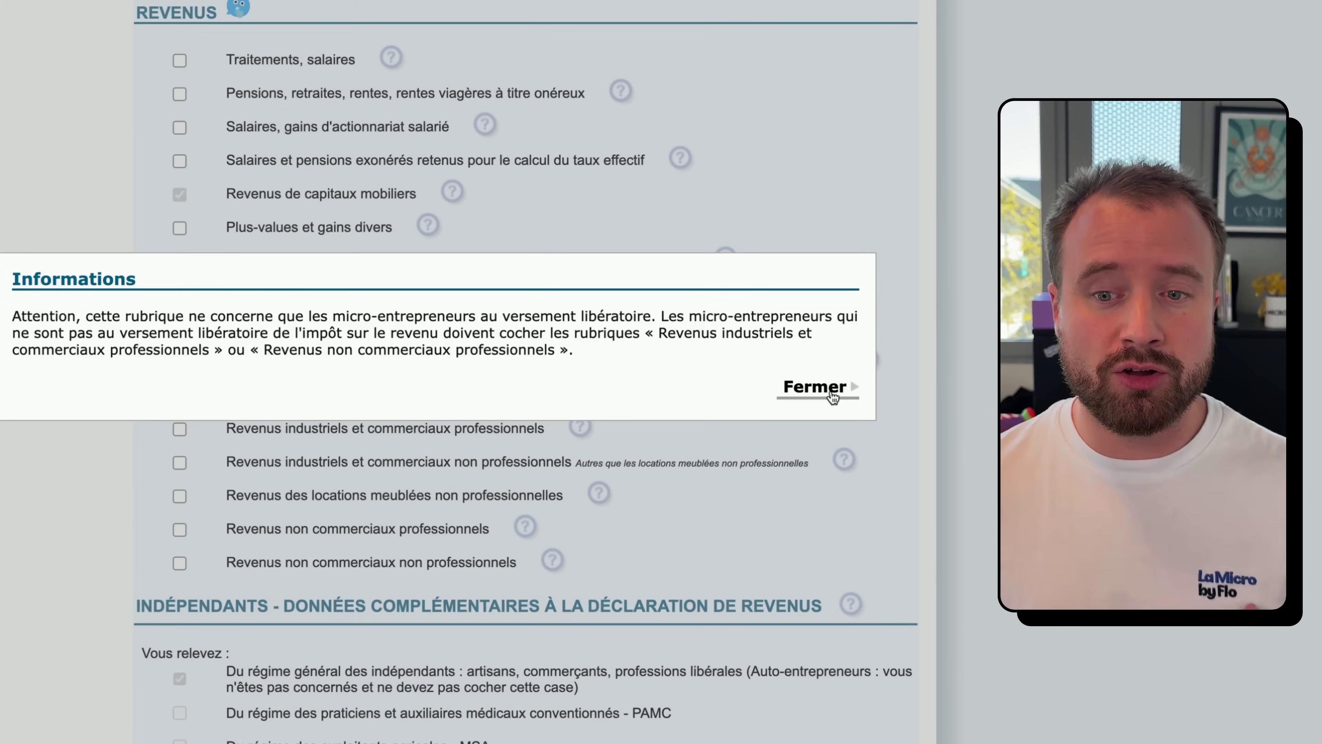
click(823, 388)
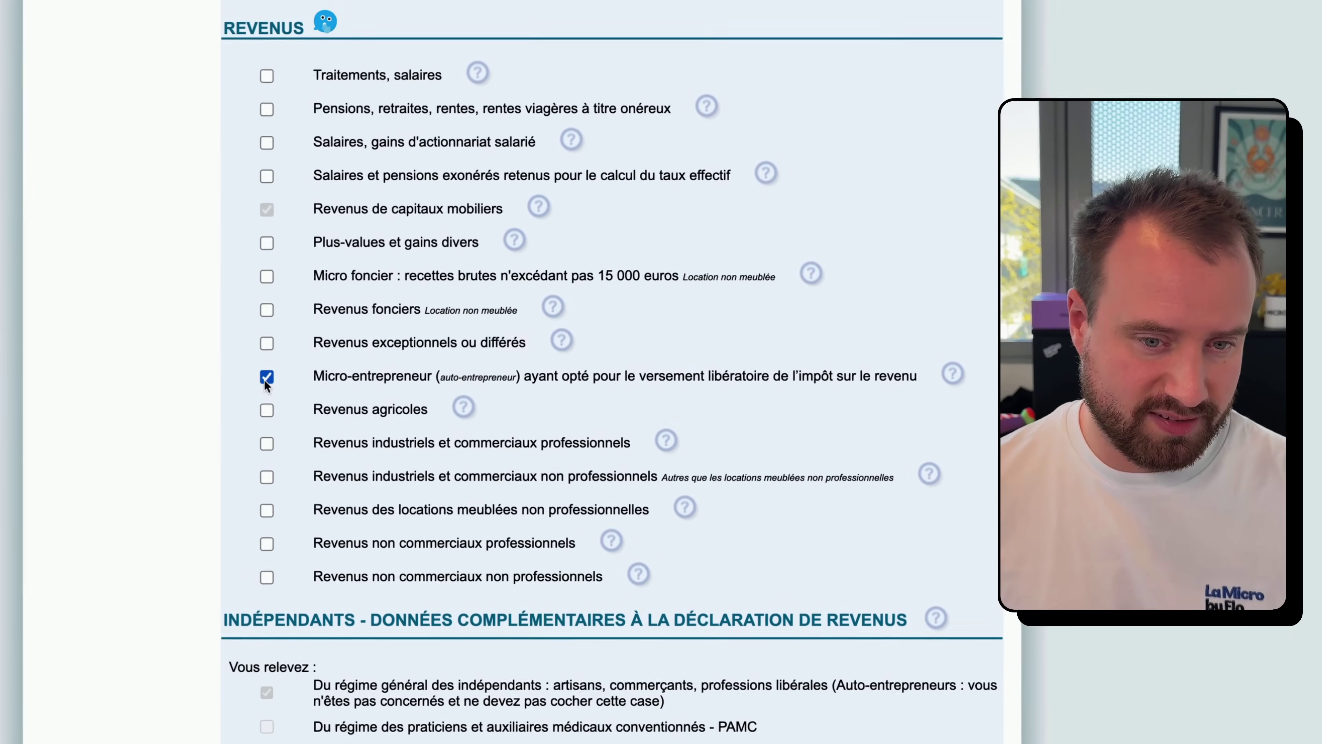
click(346, 381)
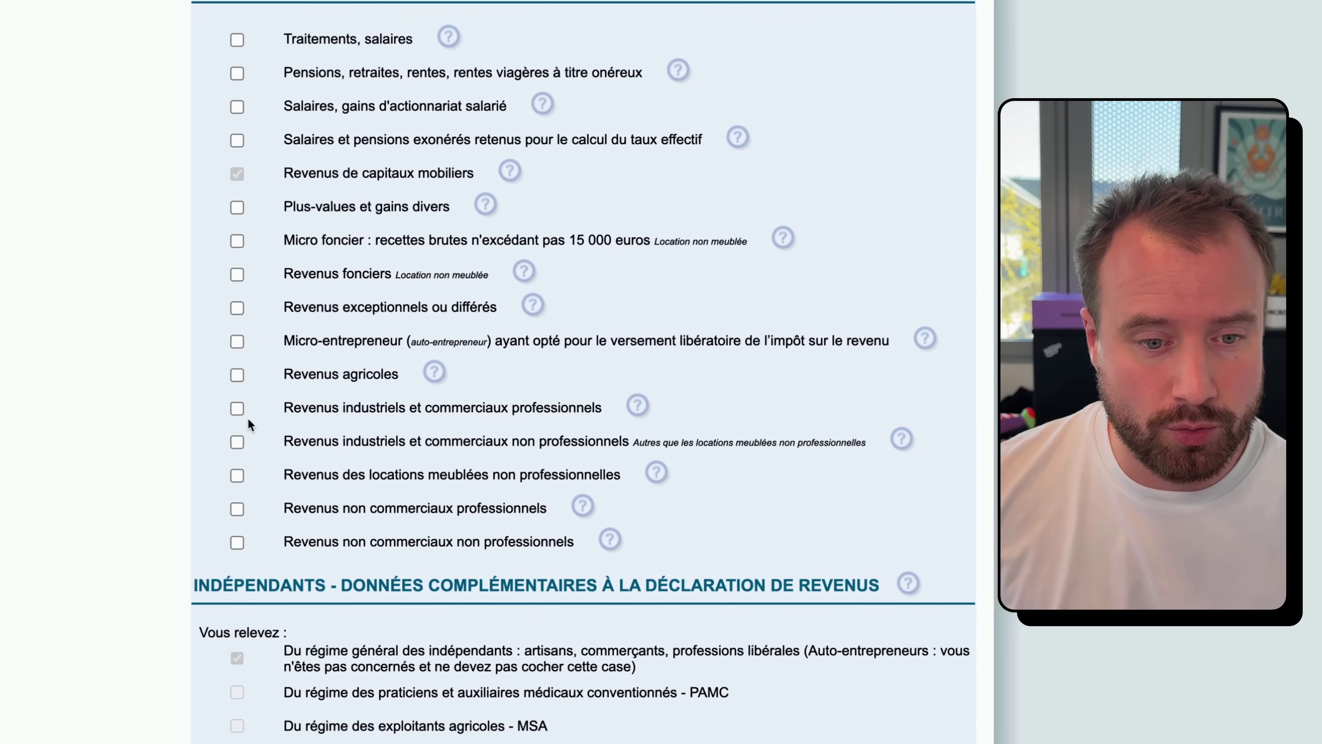
click(239, 409)
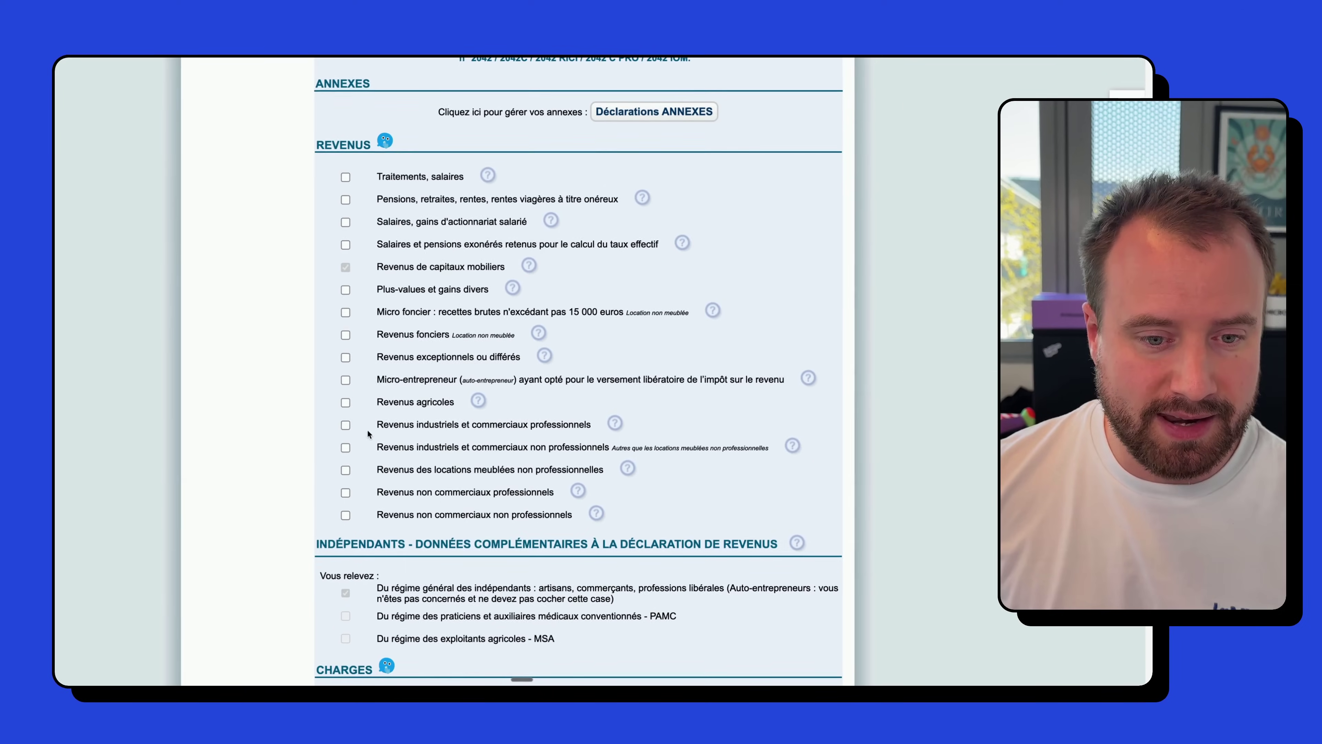
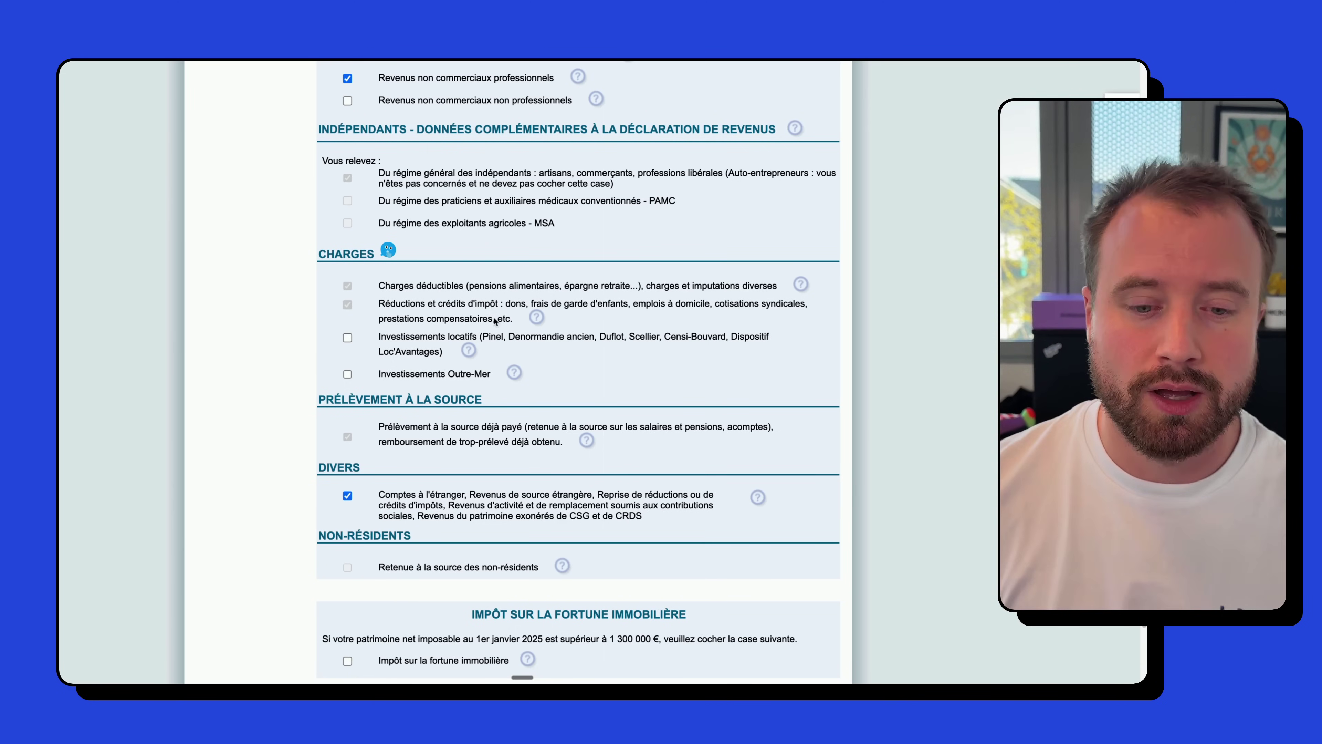
- Check the ticked Micro-entrepreneur, BIC and BNC professionnels and Divers headings, then continue
scroll(491, 308, down, 3)
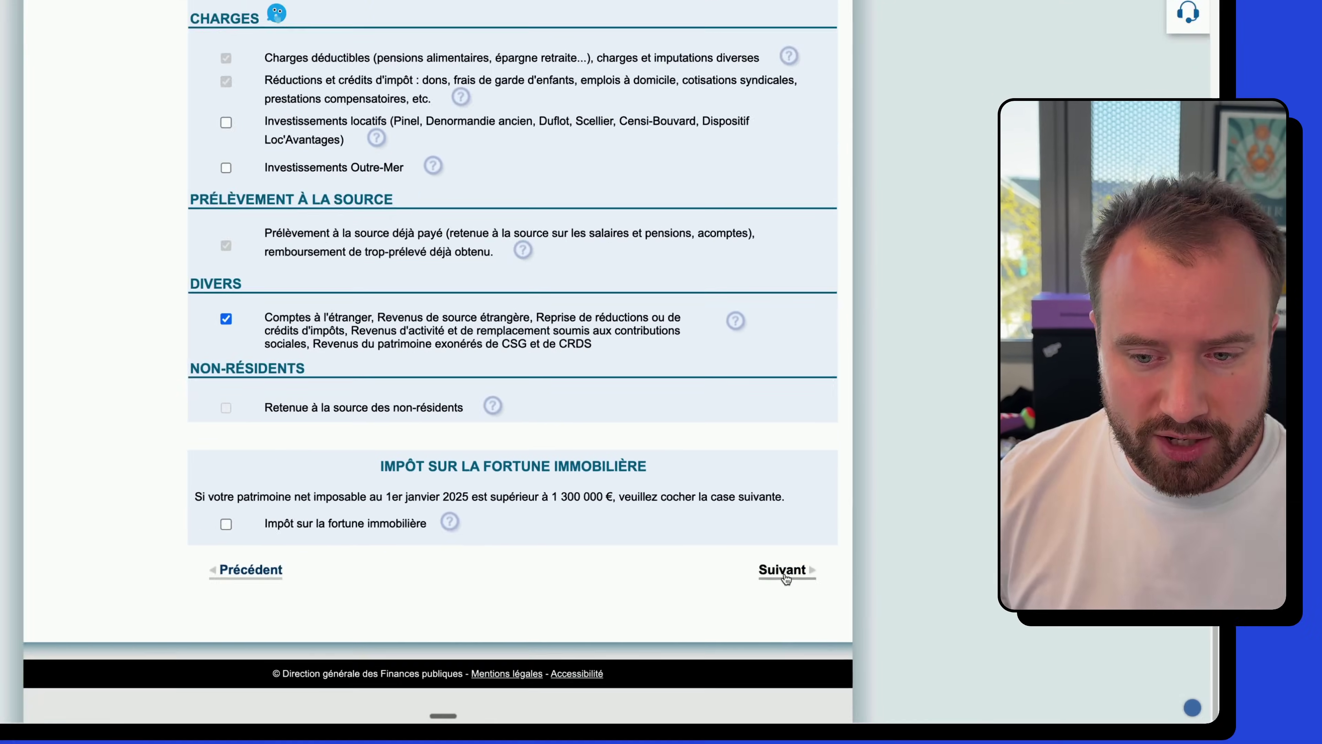
scroll(813, 582, up, 15)
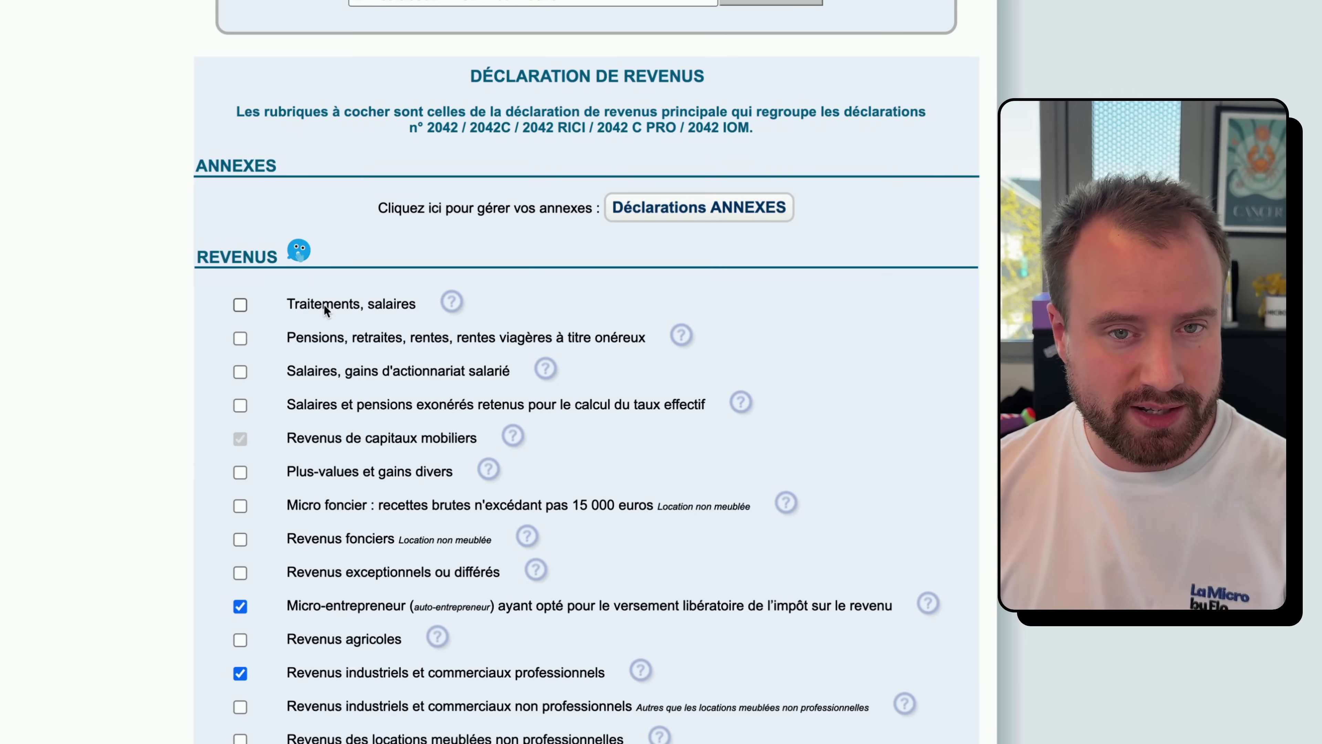
scroll(324, 305, down, 2)
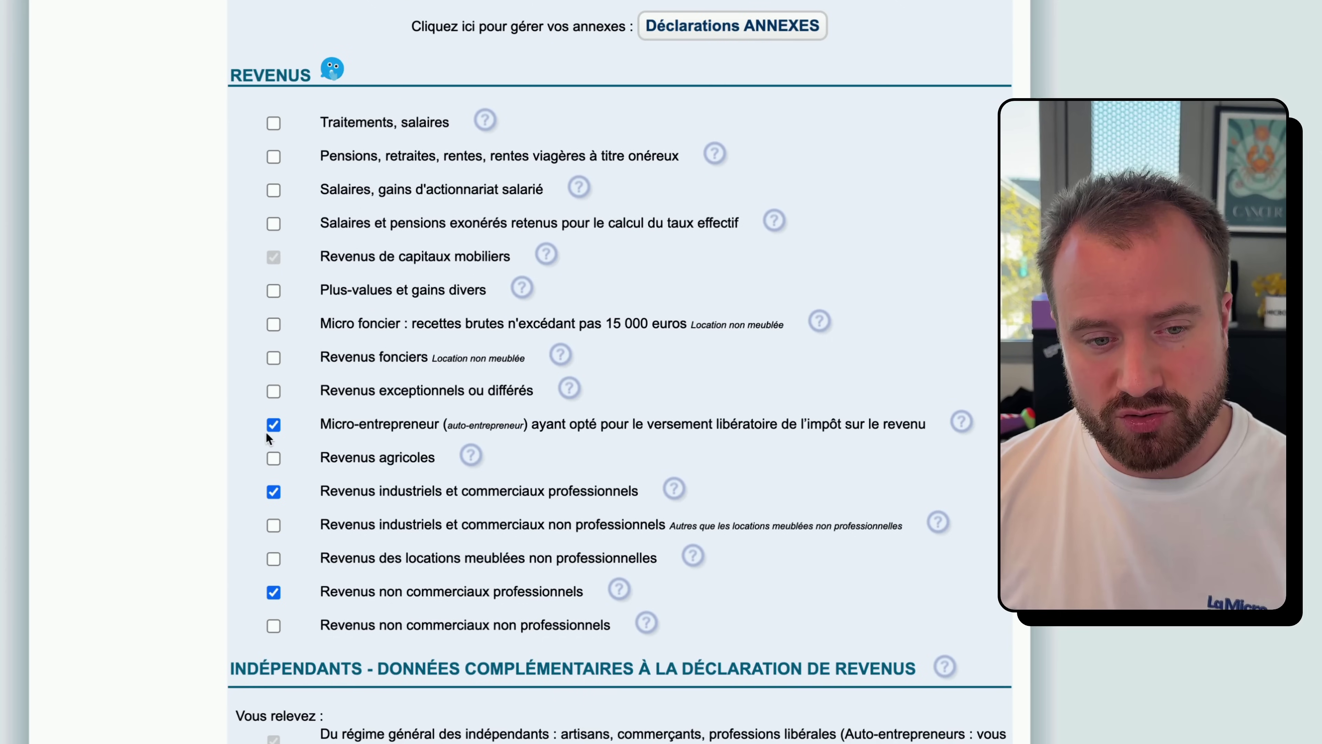
scroll(377, 423, down, 10)
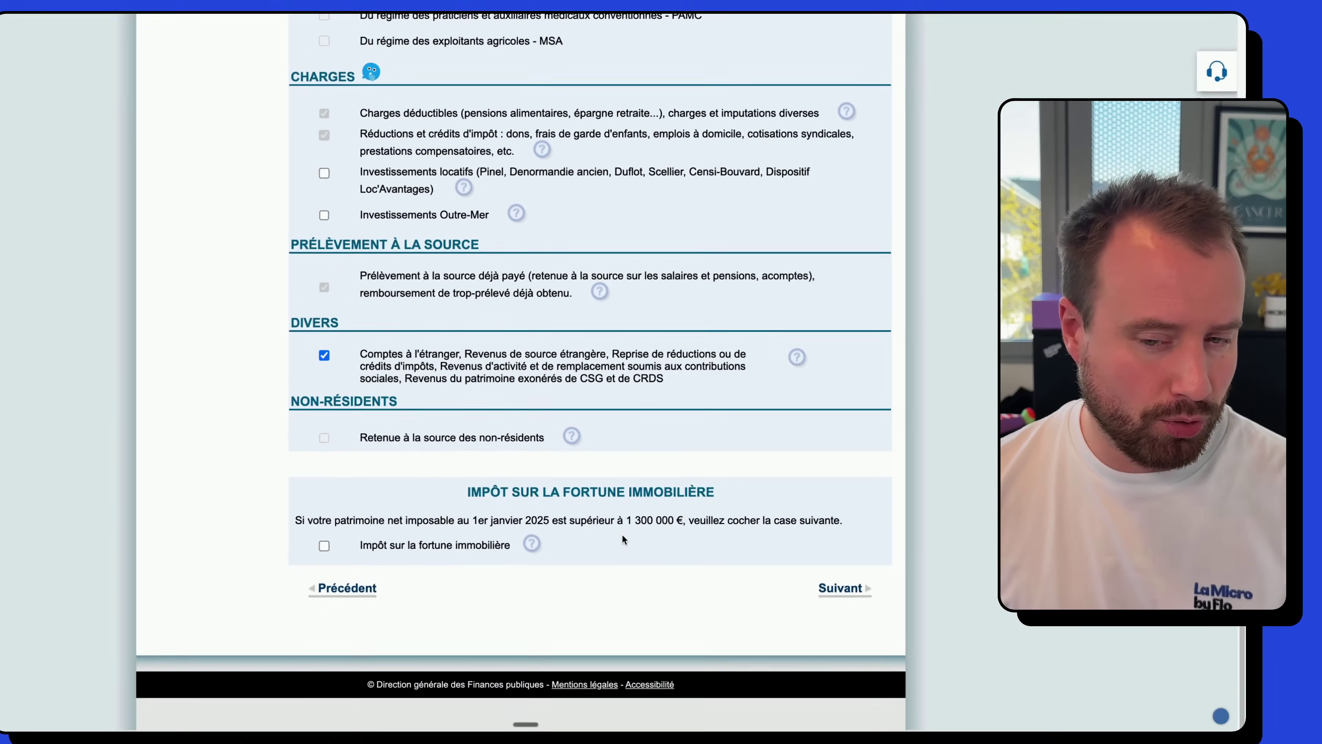
scroll(768, 547, up, 5)
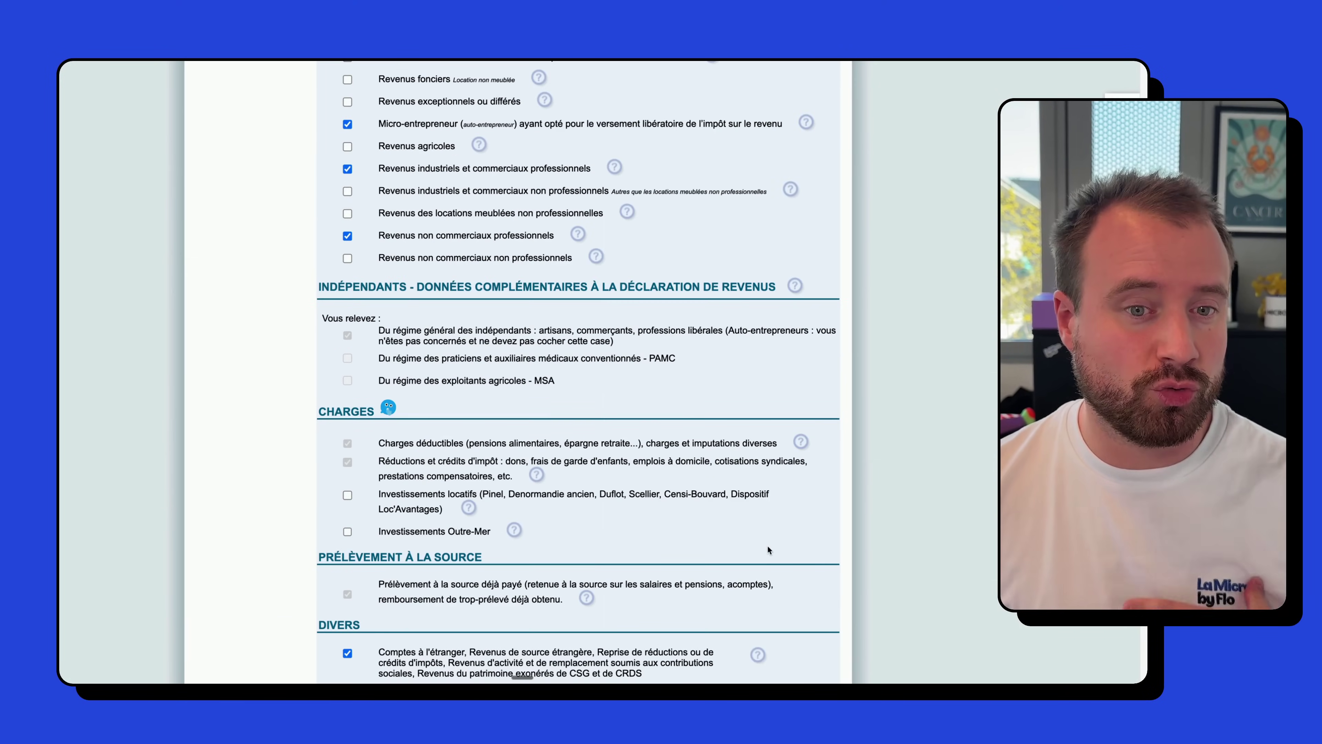
scroll(766, 545, down, 3)
scroll(767, 544, up, 15)
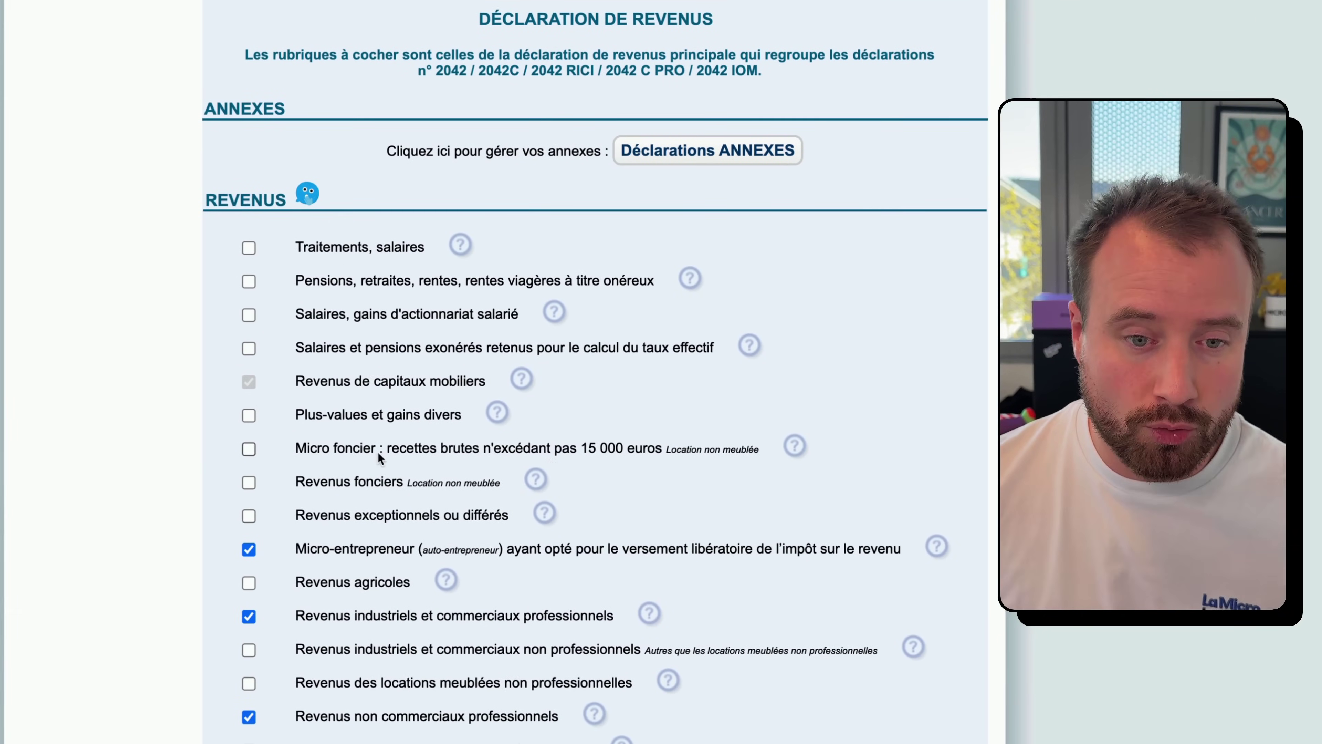
scroll(479, 439, down, 10)
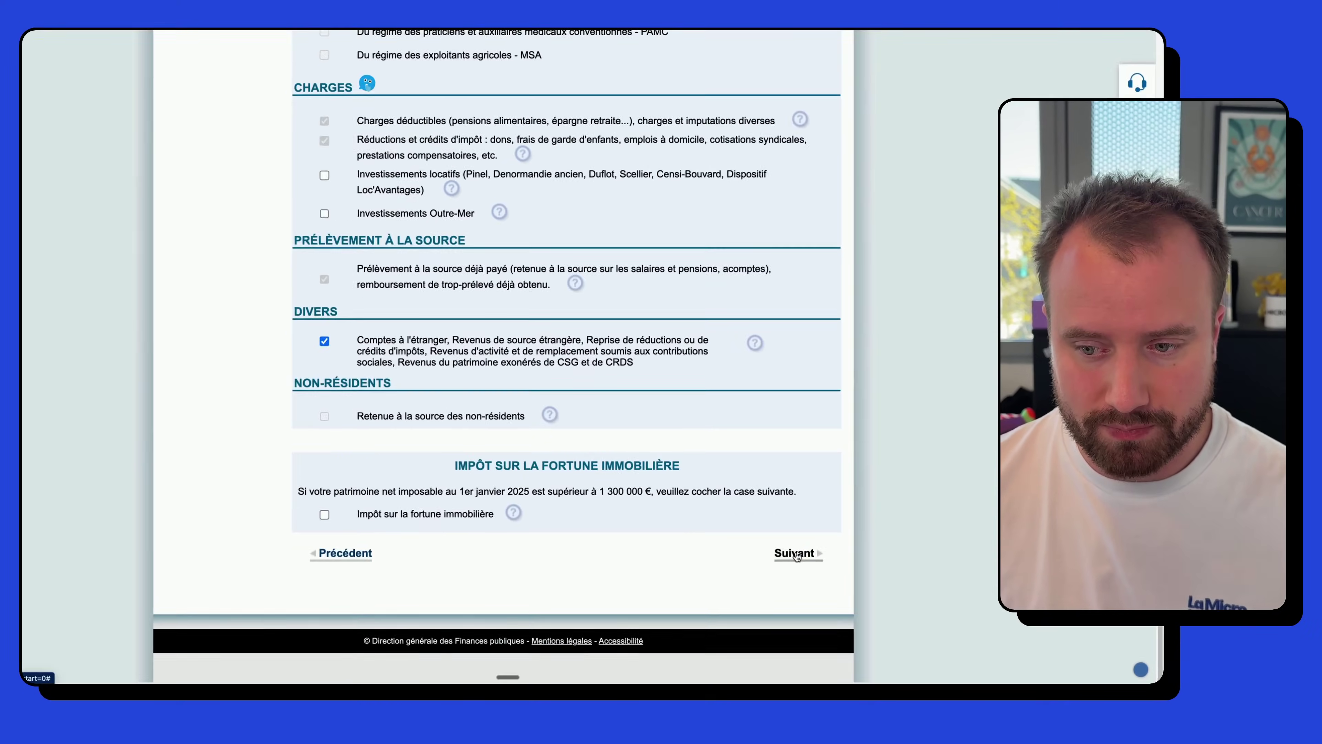
click(795, 554)
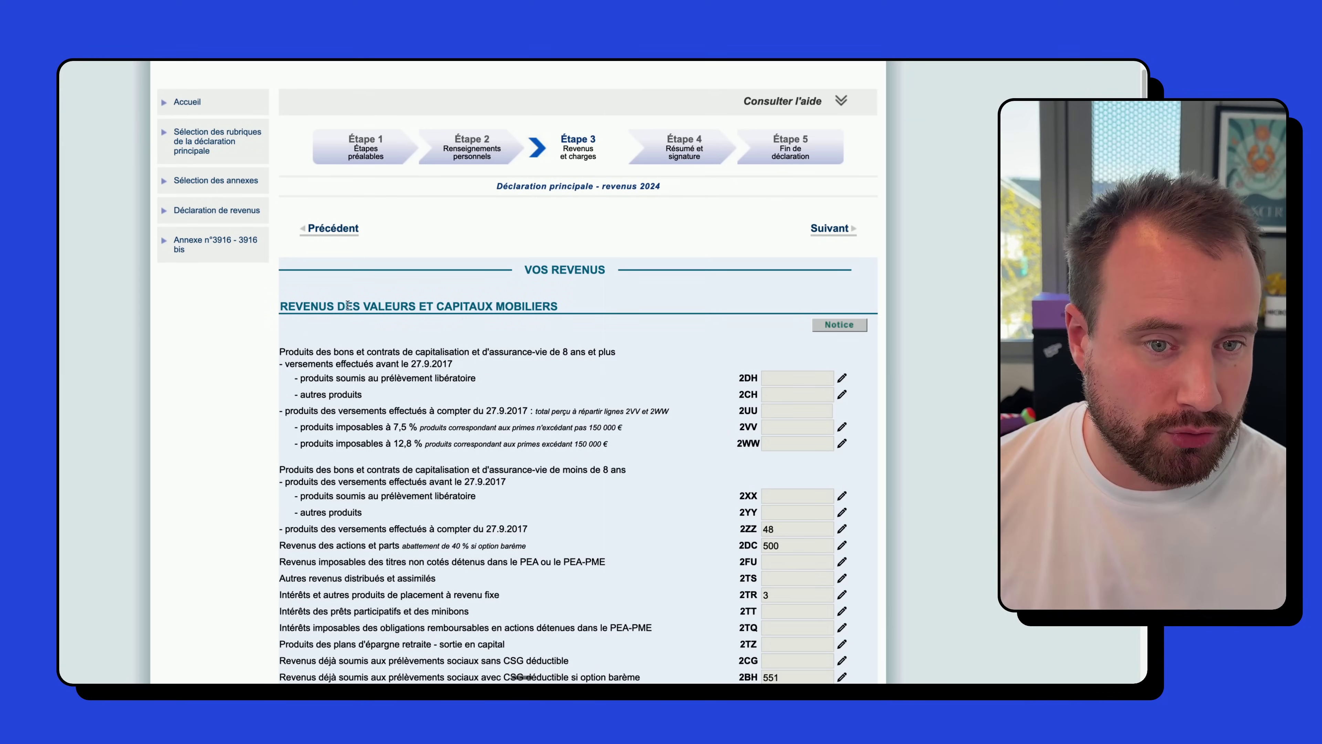
- Look over the prefilled investment income boxes (2DC 500, 2BH 551) and continue
scroll(580, 315, down, 3)
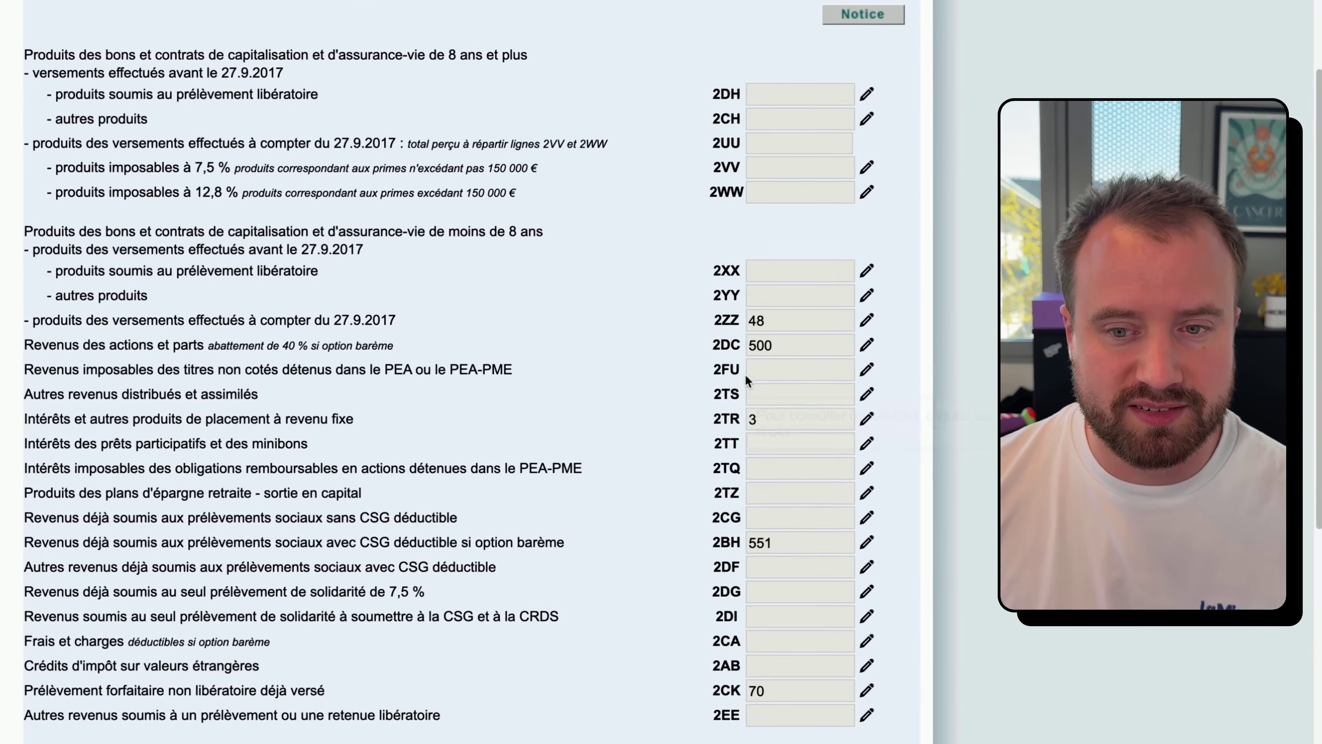
mouse_move(767, 362)
scroll(754, 312, down, 12)
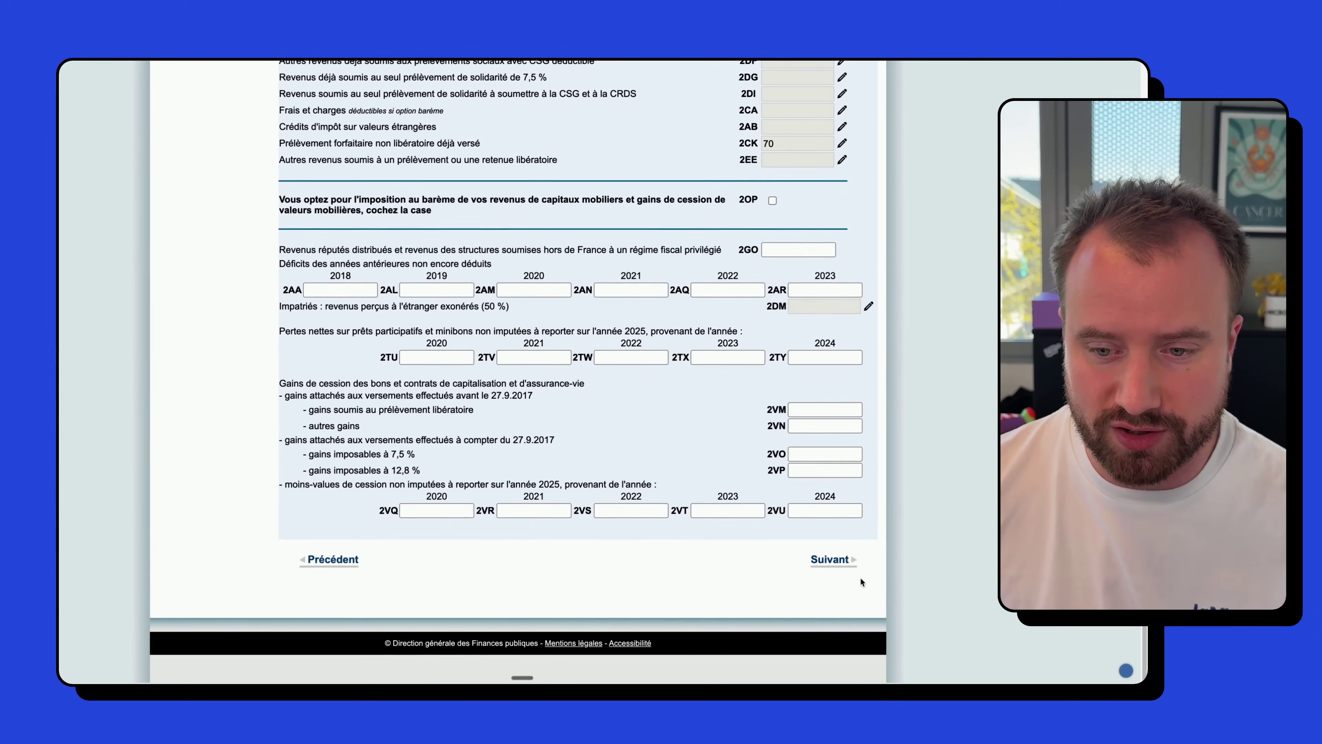
click(844, 566)
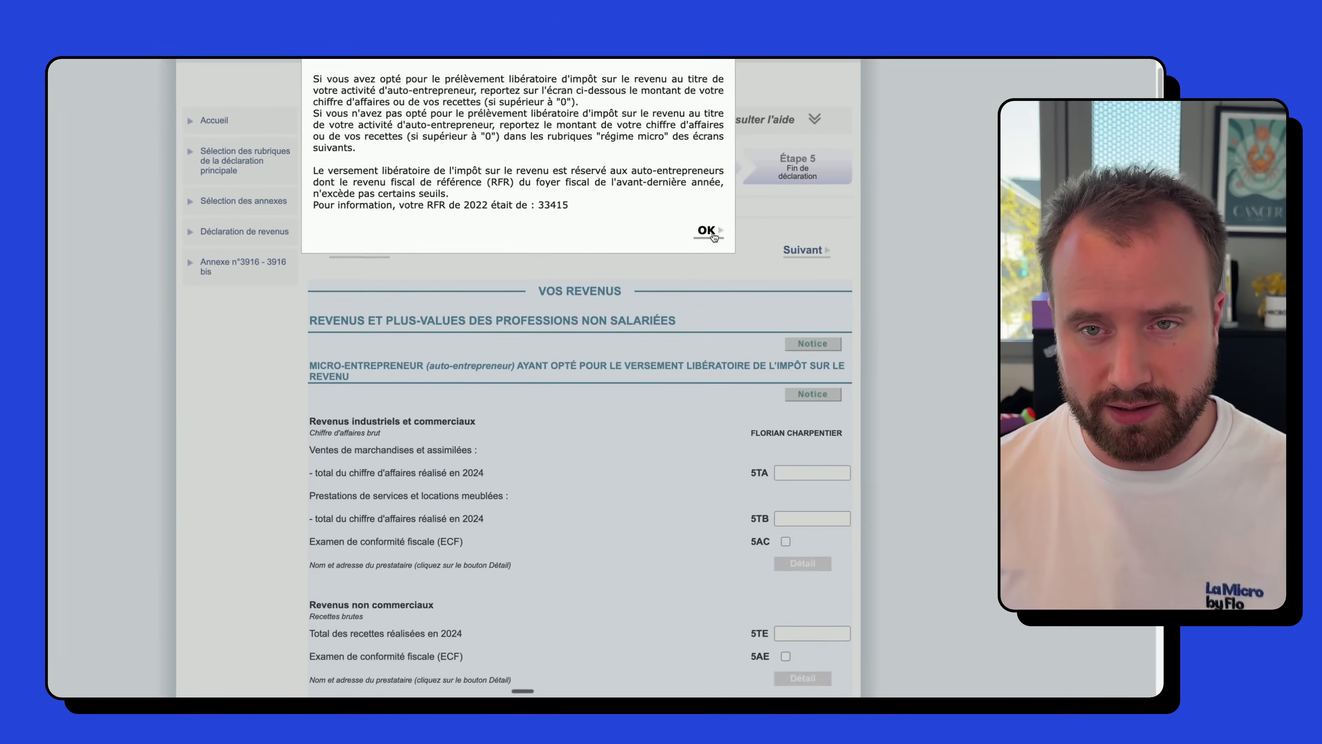
- Dismiss the versement libératoire notice and scroll down to the micro-entrepreneur boxes
click(797, 270)
scroll(749, 323, down, 1)
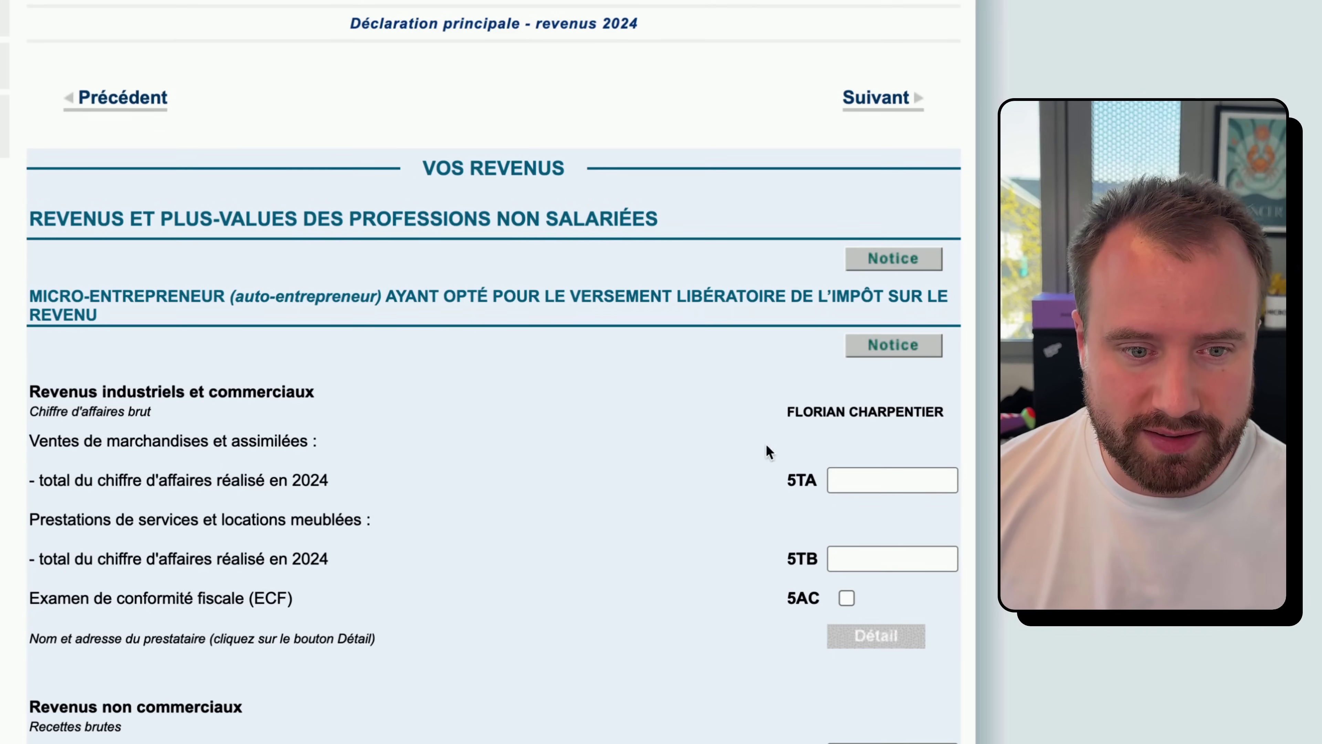
- Enter 0 for sales of goods in 5TA and 0 for services in 5TB
scroll(259, 461, down, 1)
drag(48, 415, 300, 416)
click(251, 417)
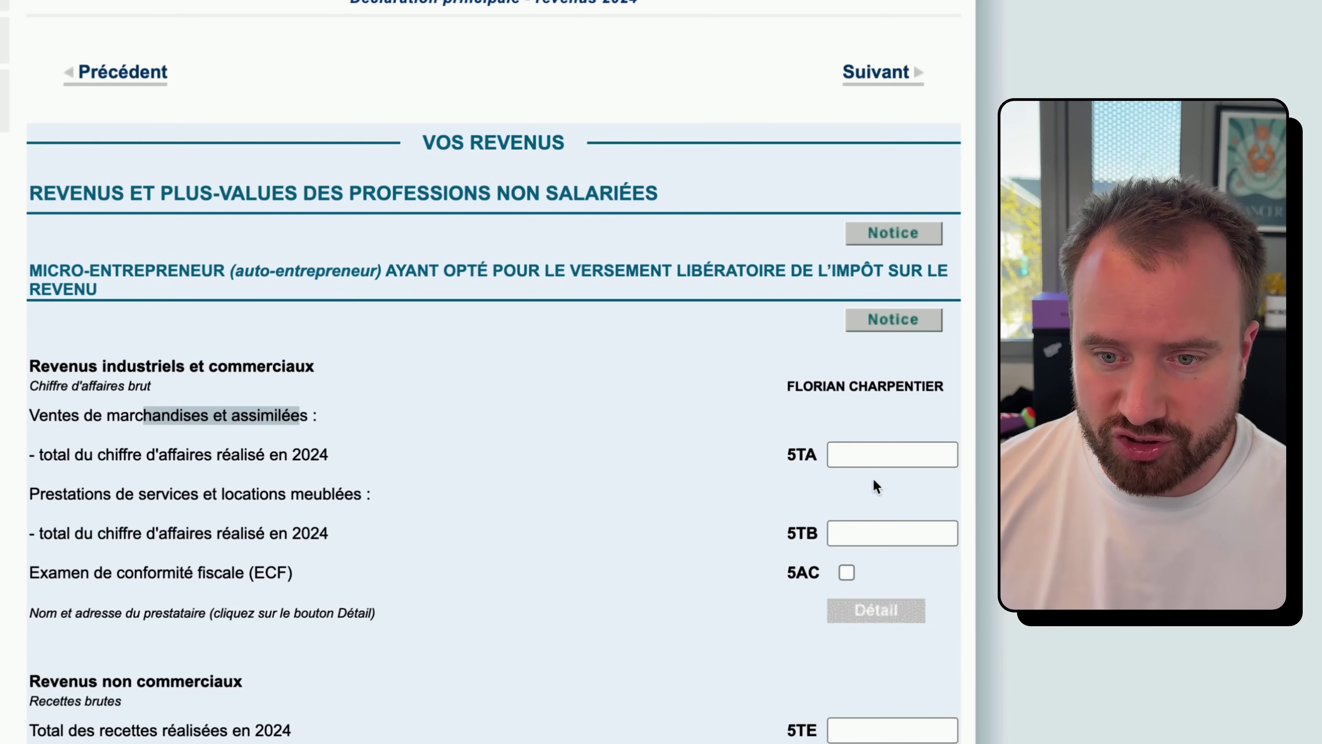
click(875, 453)
text(0)
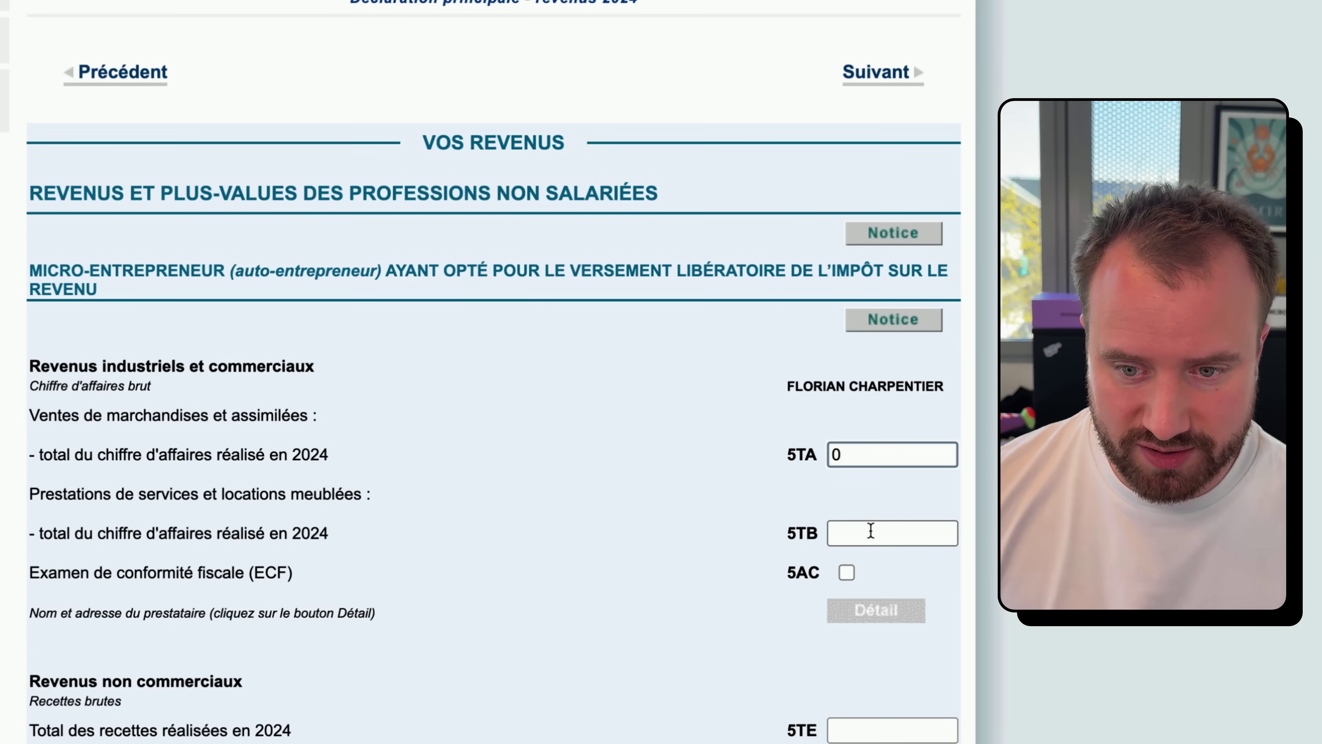
click(871, 531)
text(0)
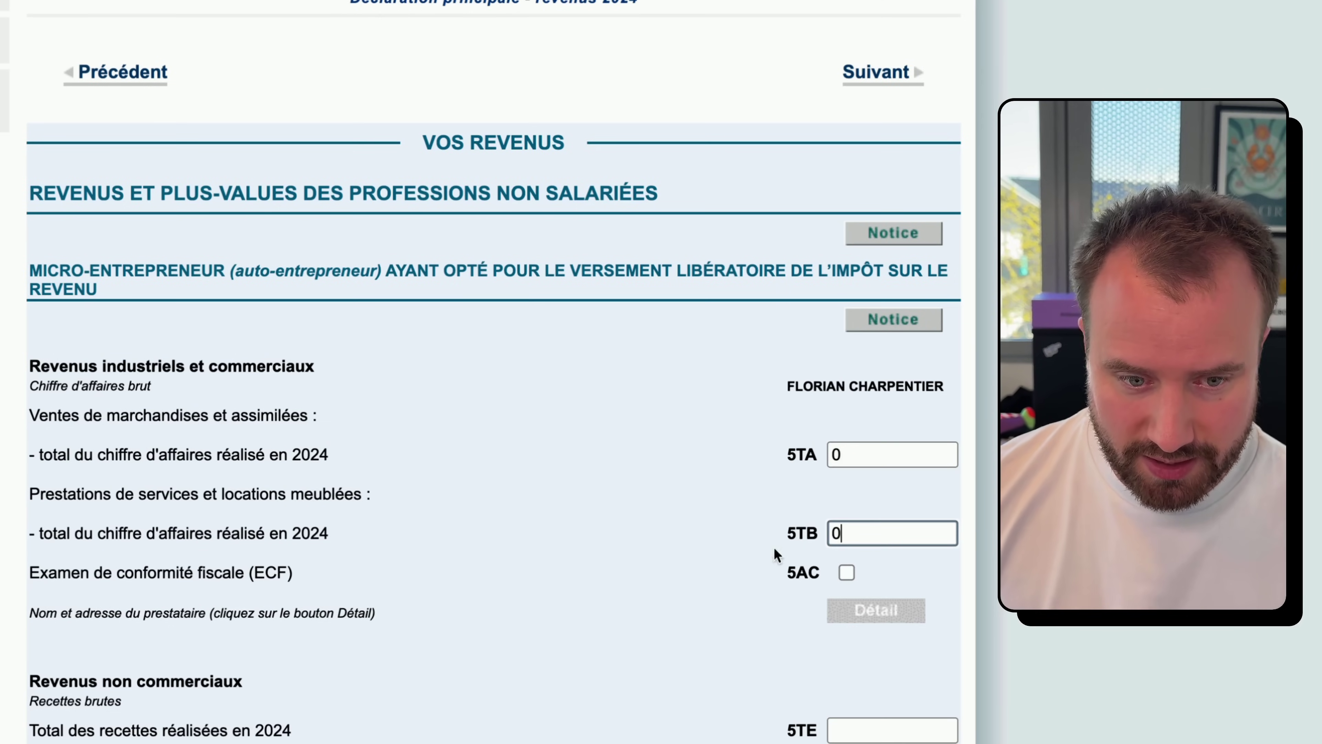
scroll(654, 567, down, 2)
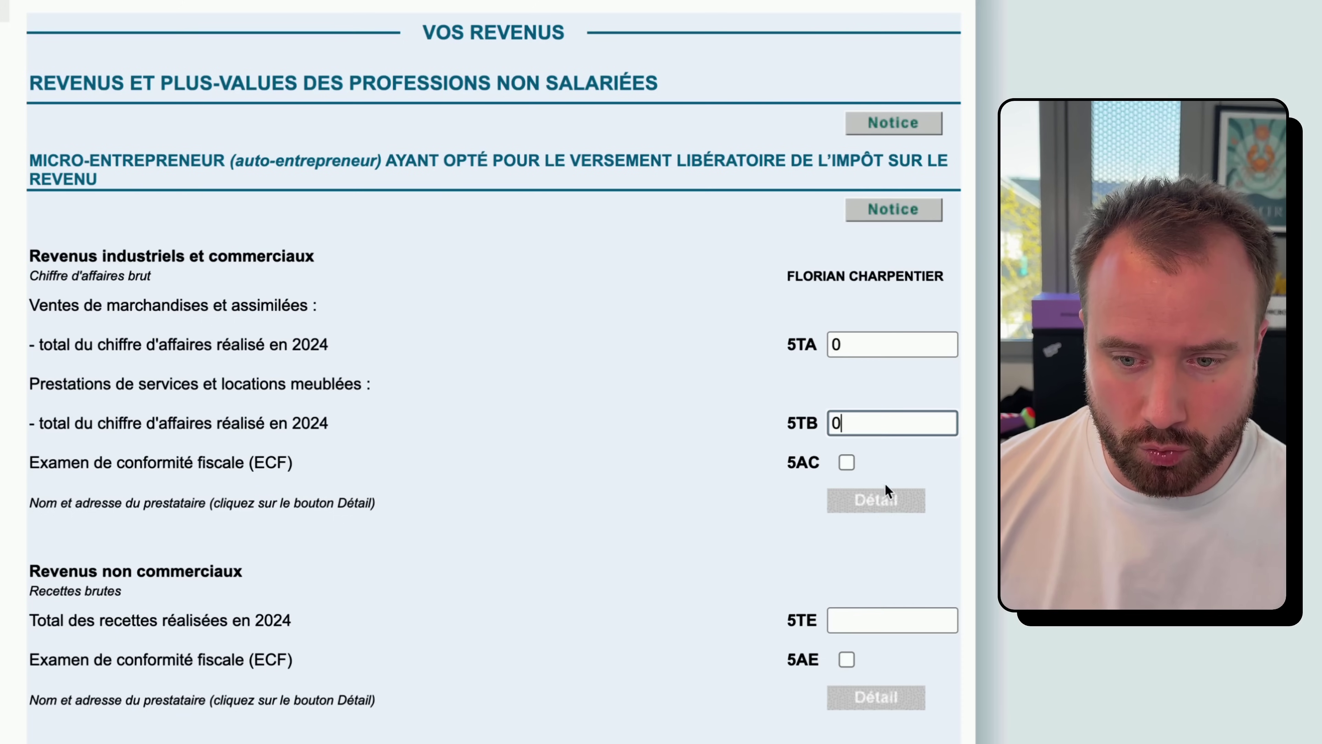
- Enter 360 of non-commercial receipts in 5TE and highlight the line codes
click(875, 623)
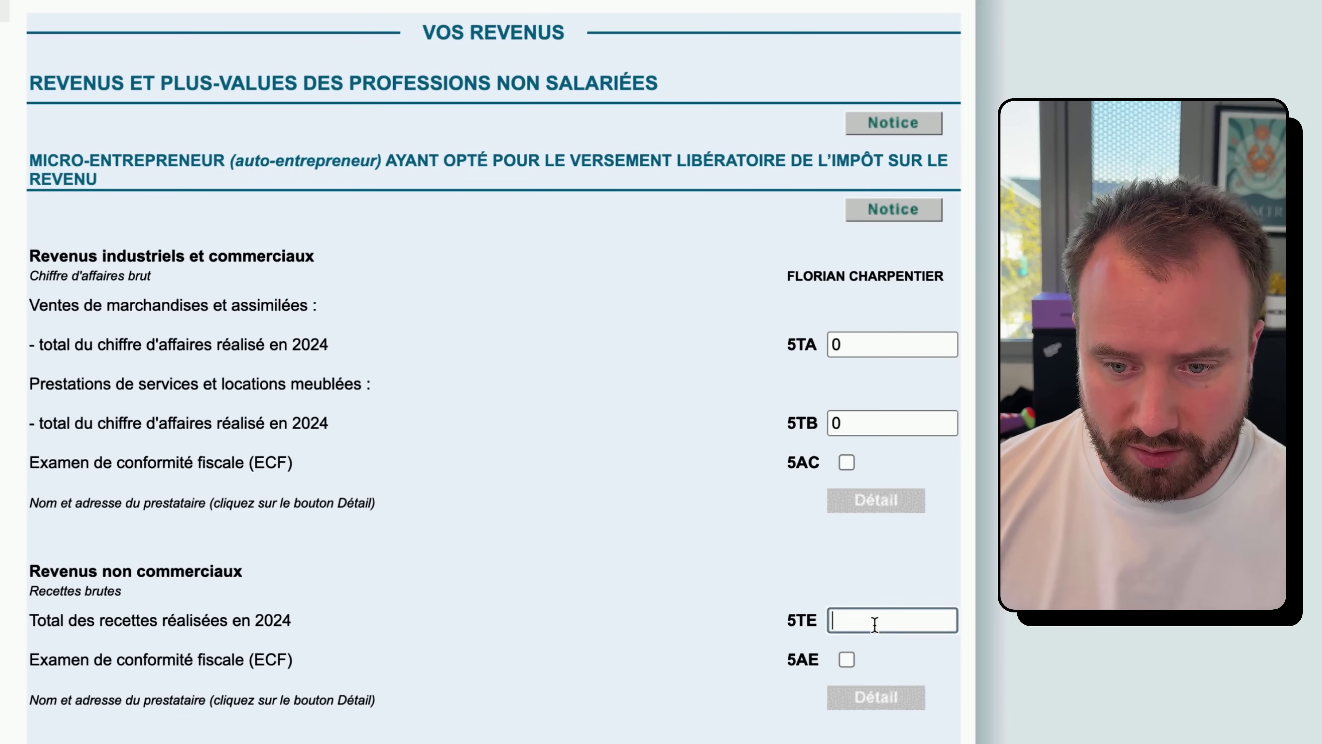
text(360)
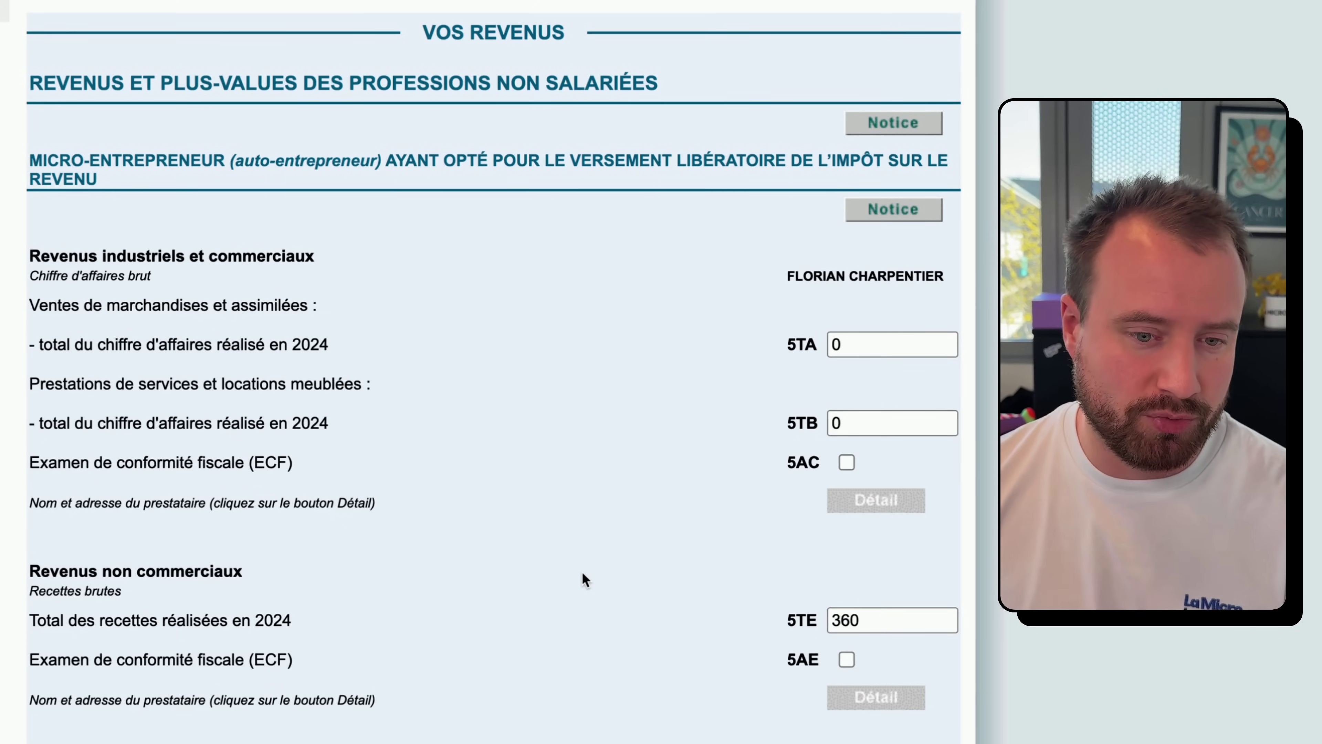
drag(99, 620, 288, 621)
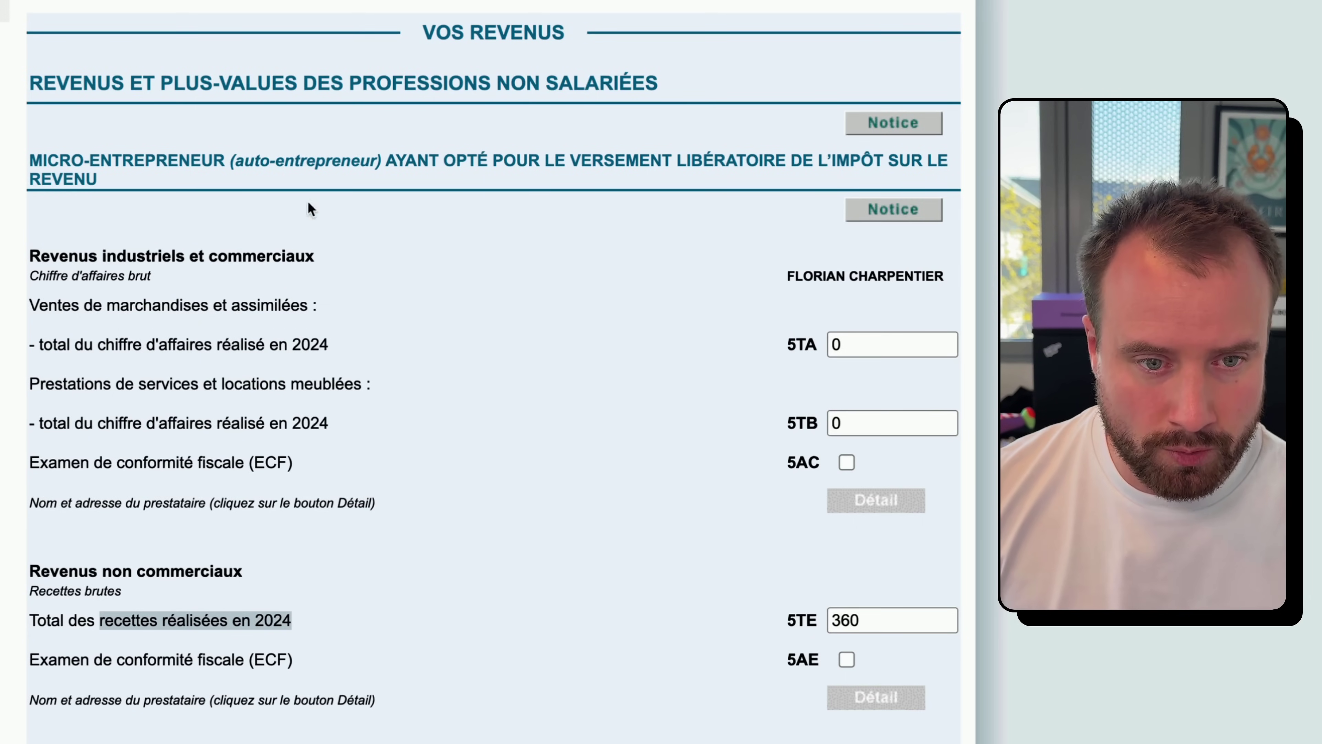
drag(787, 347, 812, 348)
mouse_move(789, 425)
mouse_down()
mouse_move(804, 424)
mouse_move(785, 411)
mouse_up()
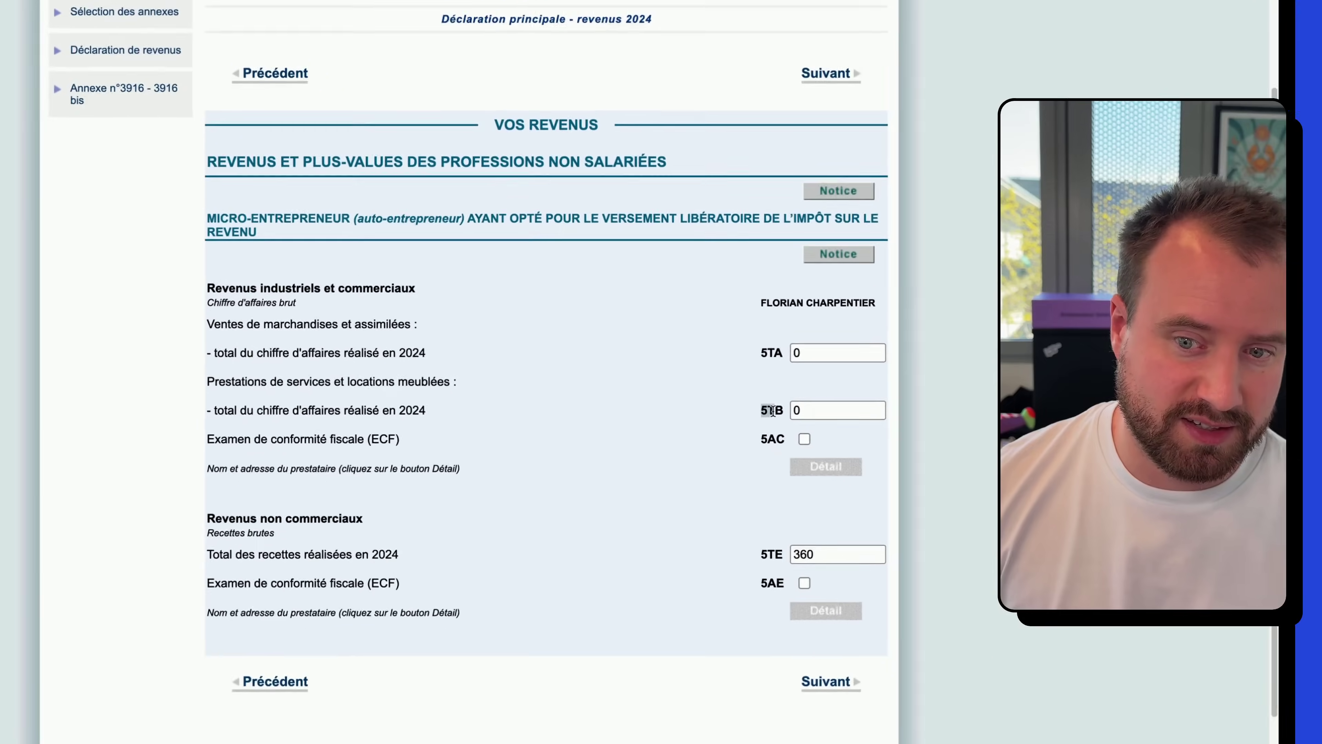
click(782, 339)
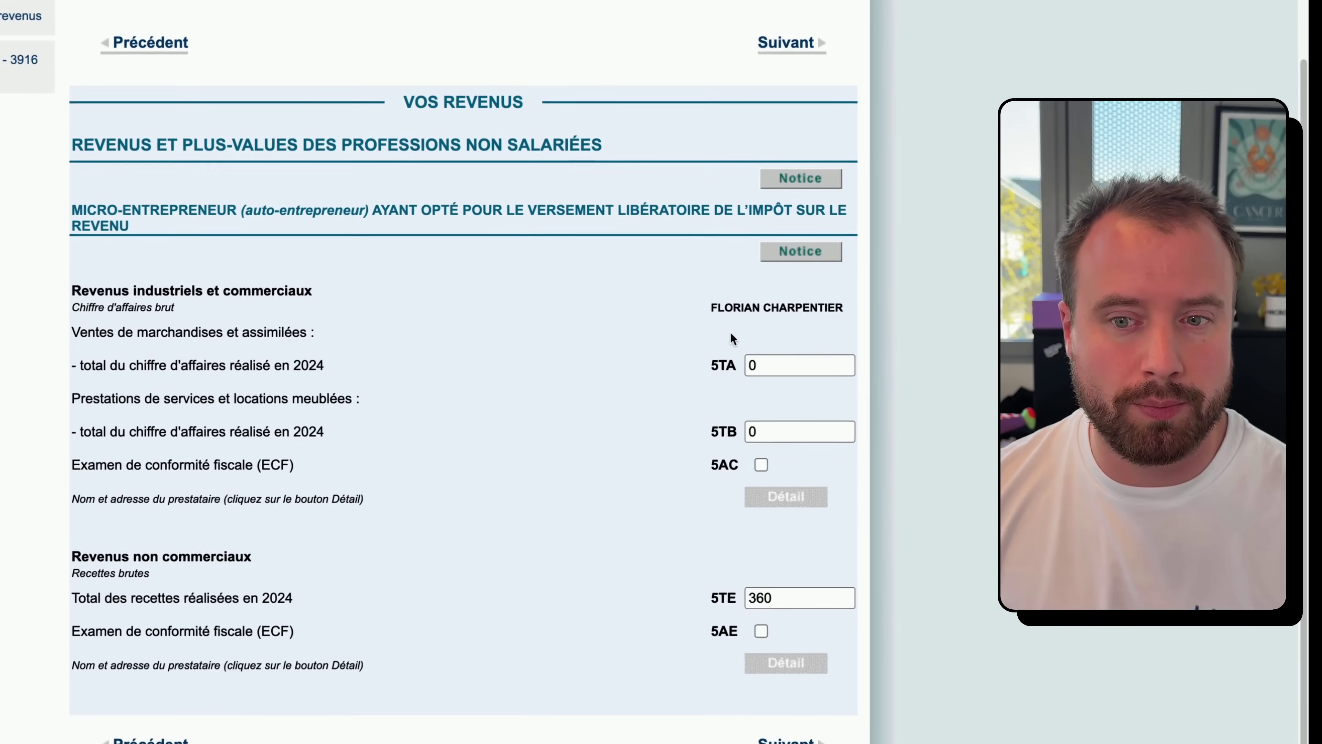
- Leave the revenue amounts for the page with empty SIRET and business address fields
drag(718, 307, 831, 307)
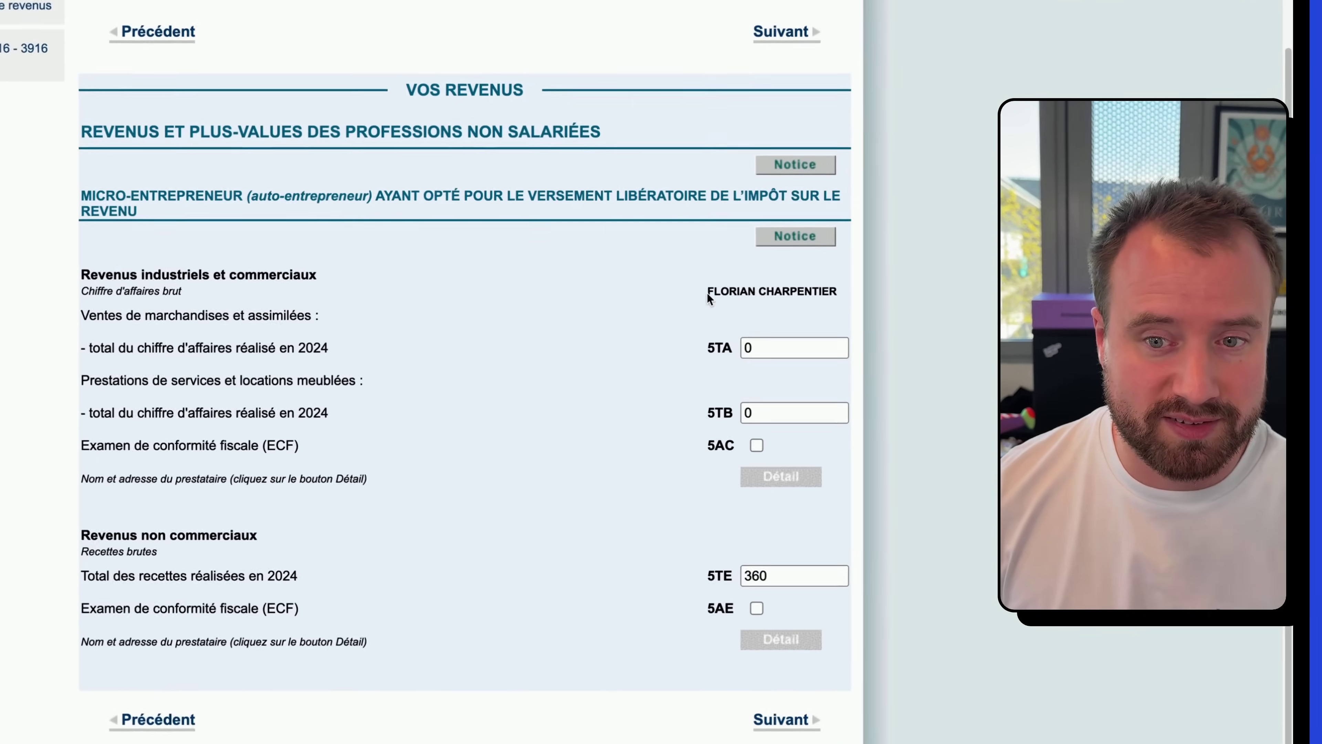
click(779, 730)
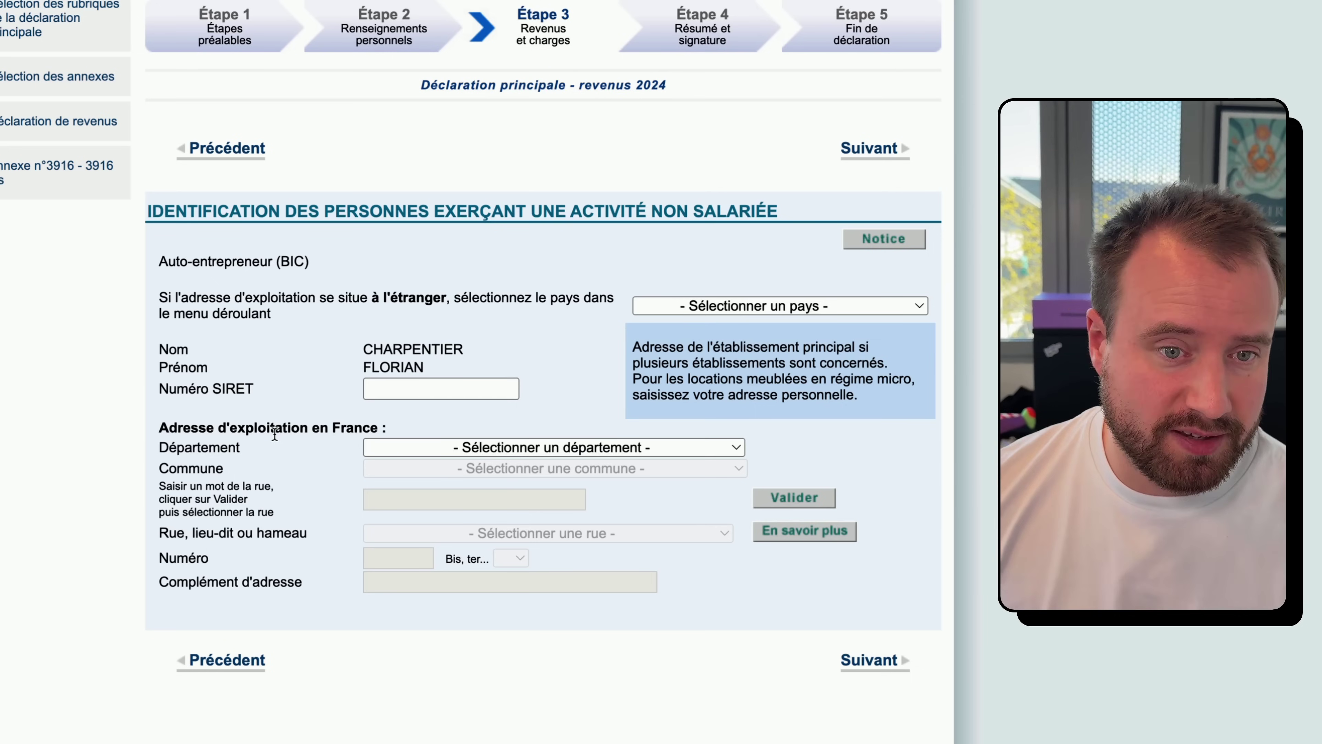
- Fill in the business operating address: département, commune, matching street and street number, then continue
click(572, 446)
click(583, 384)
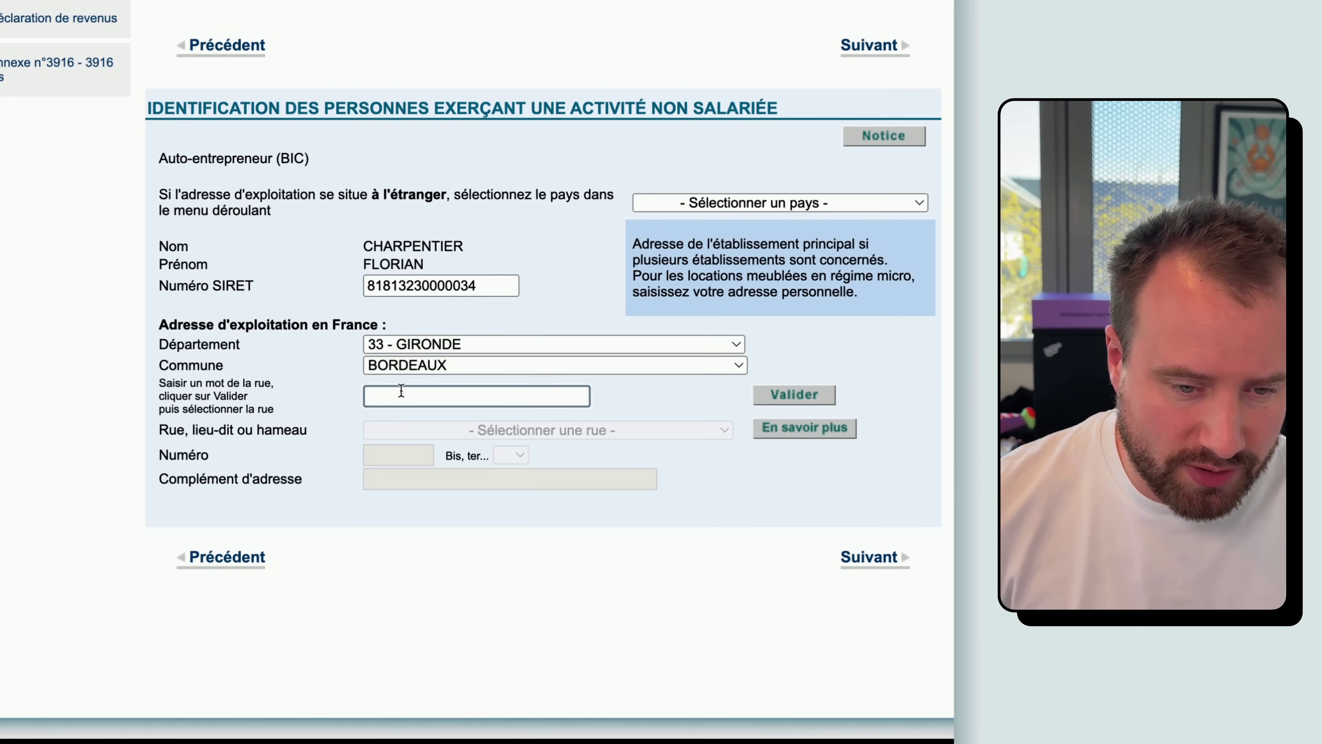
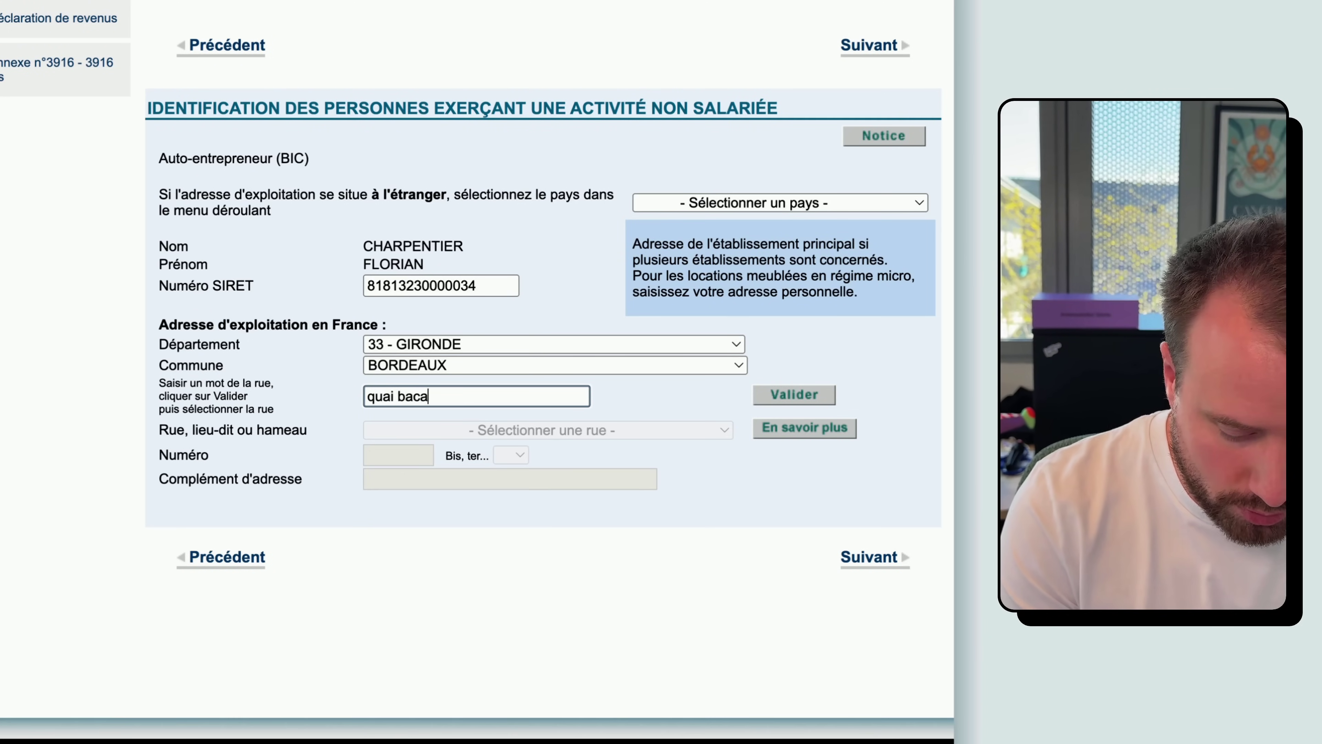
click(812, 394)
click(560, 432)
click(466, 453)
click(396, 457)
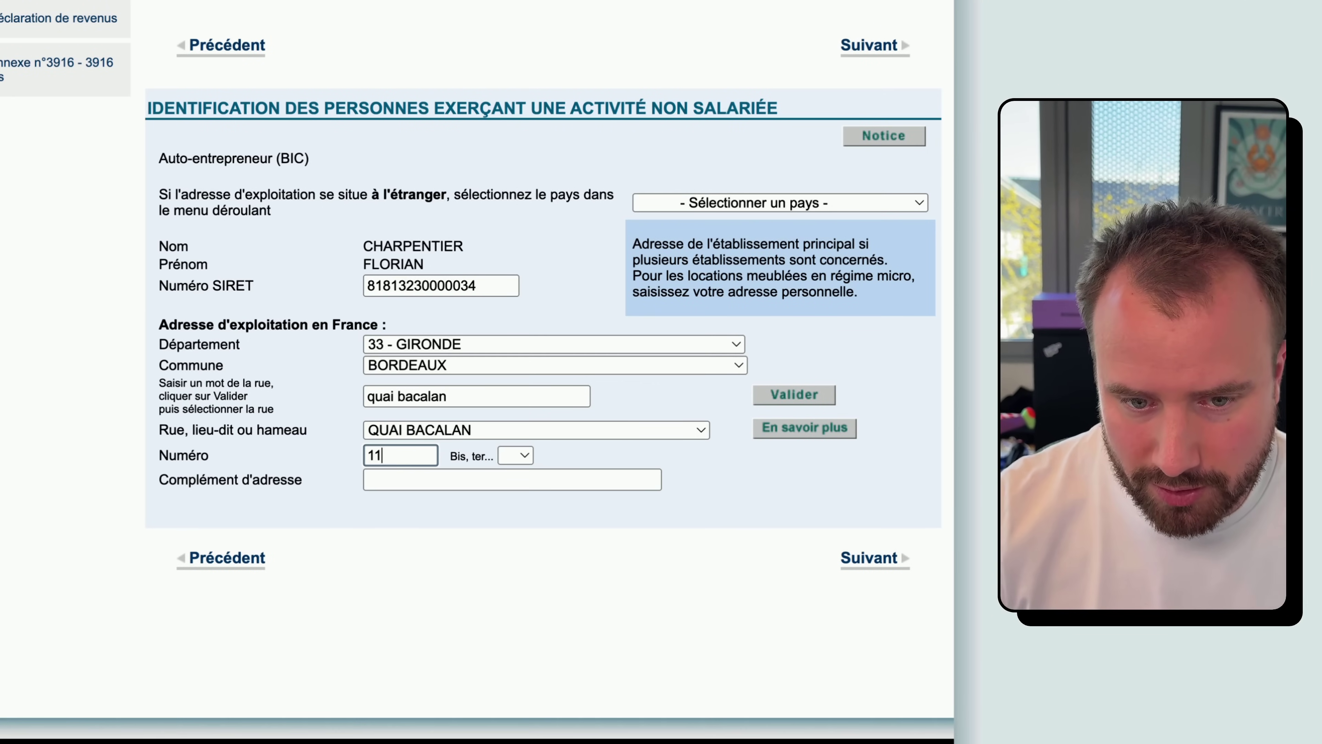
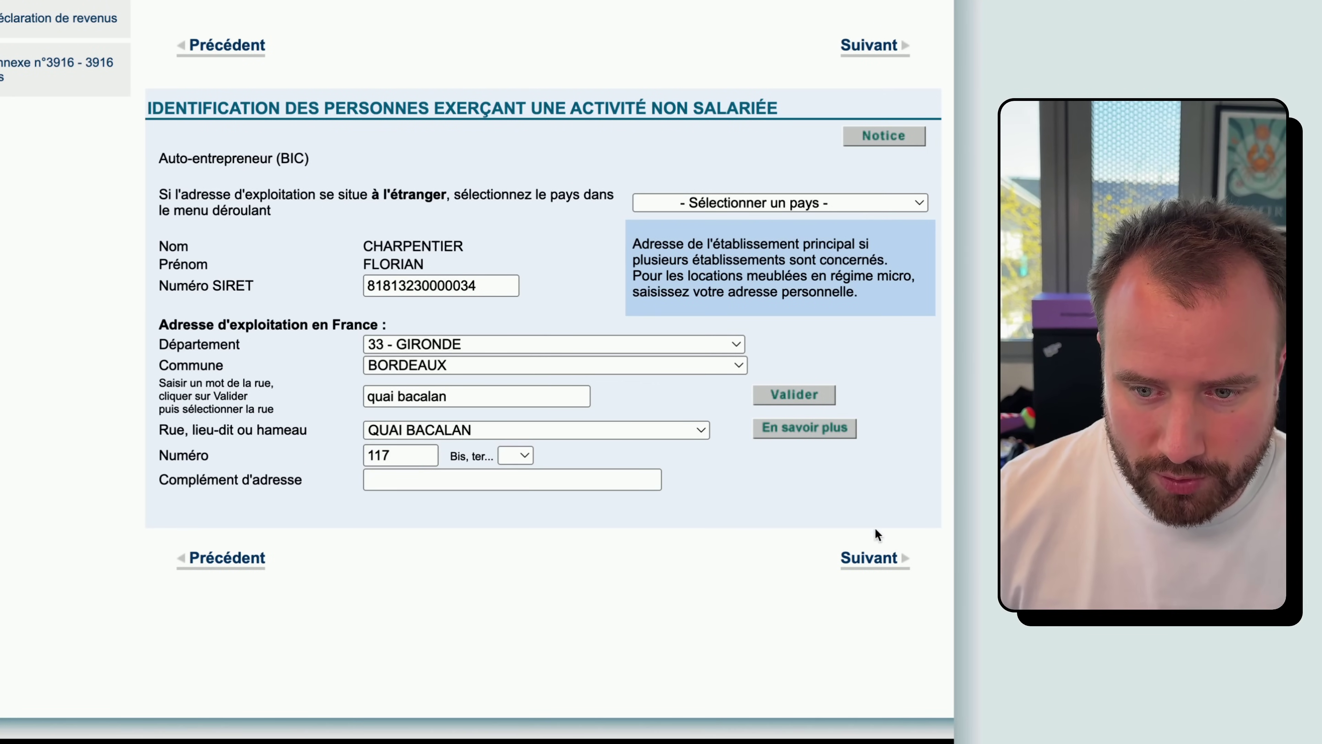
click(874, 558)
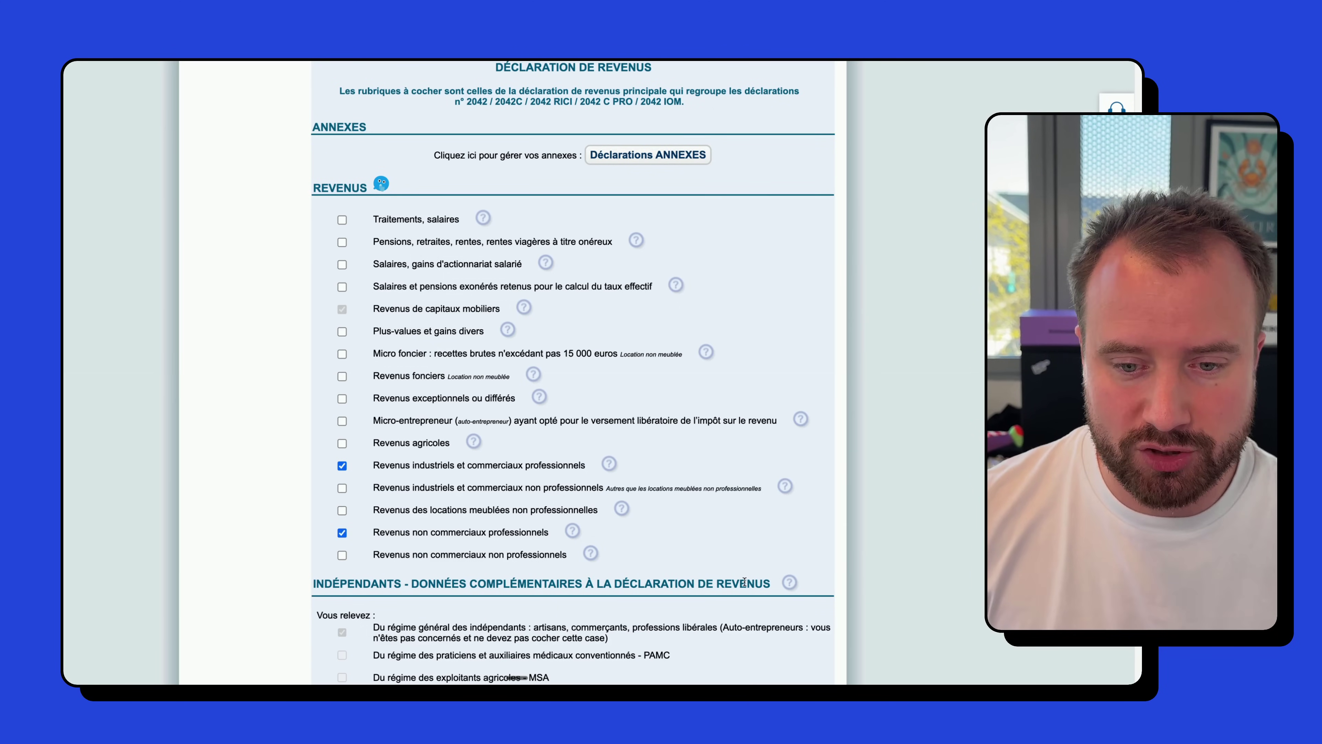
- Continue from the headings list and confirm the company identification dialog
scroll(745, 582, down, 10)
click(797, 561)
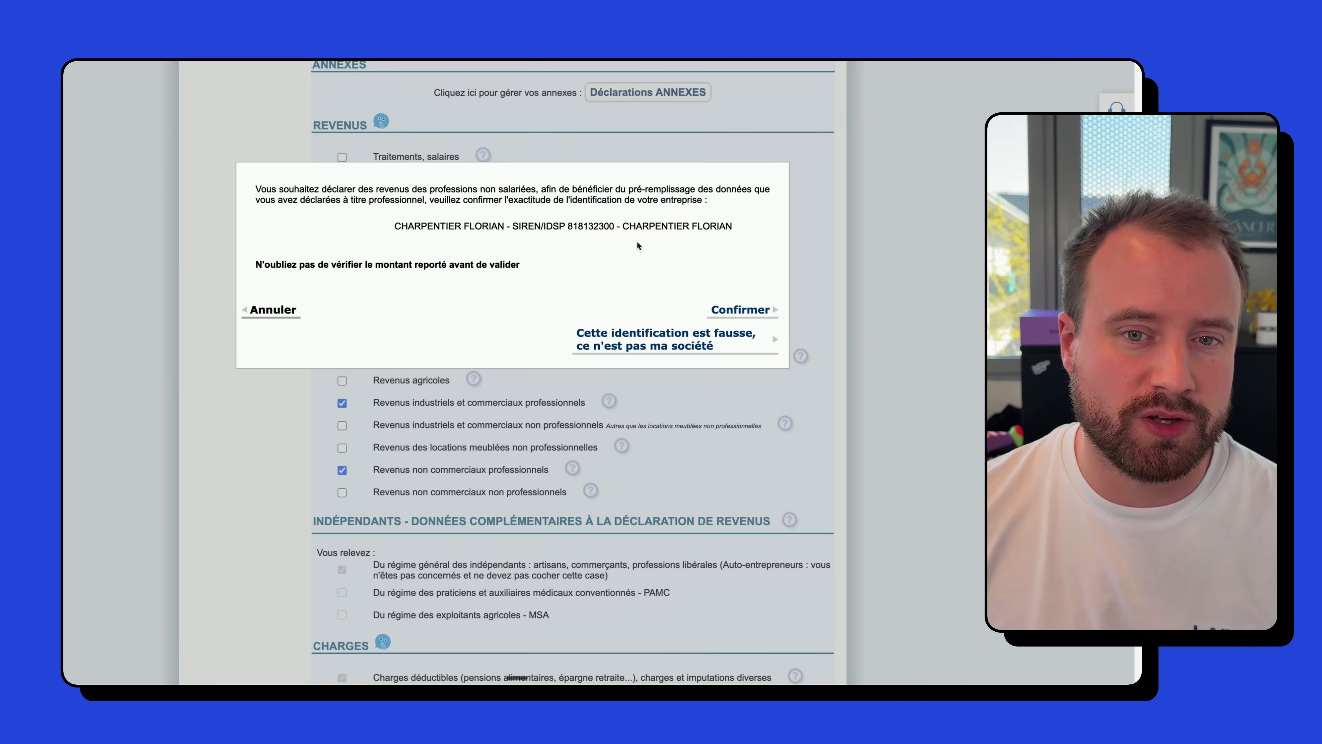
click(739, 311)
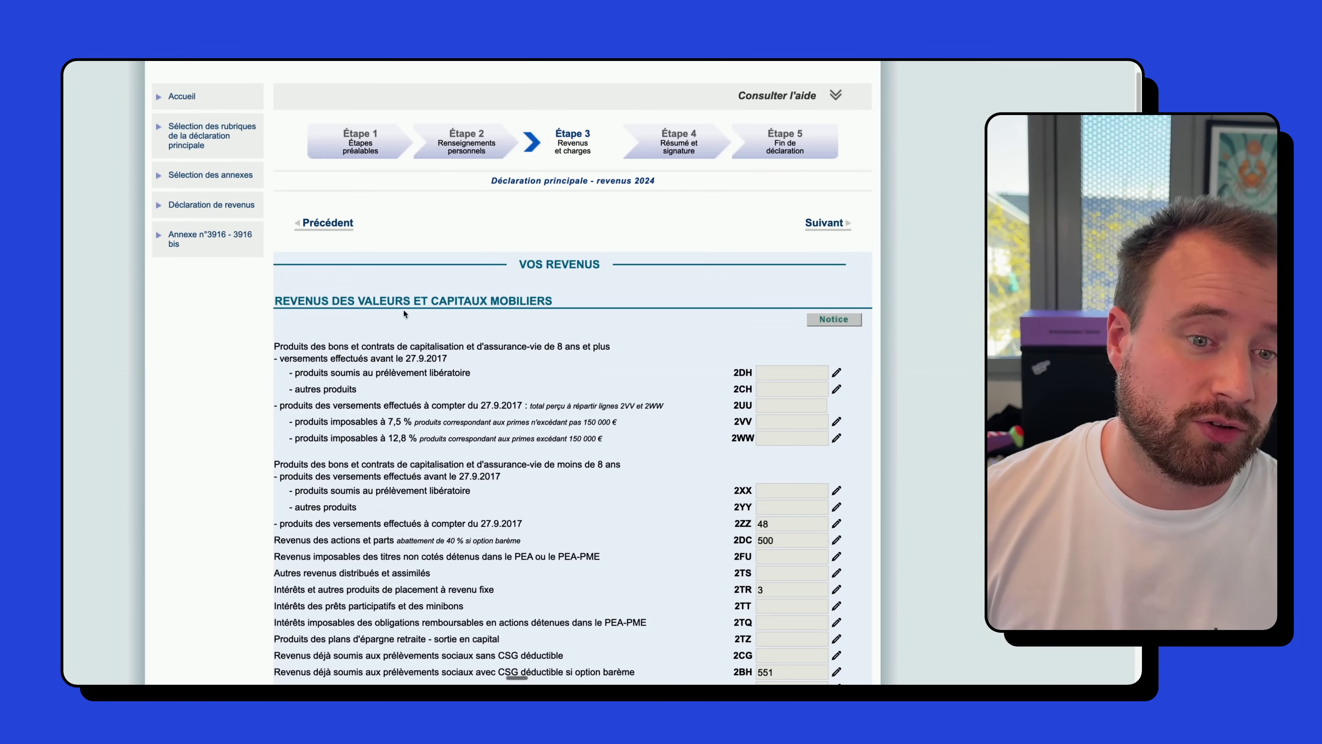
- Go on to the professional BIC page with empty micro BIC boxes 5KO and 5KP
click(844, 223)
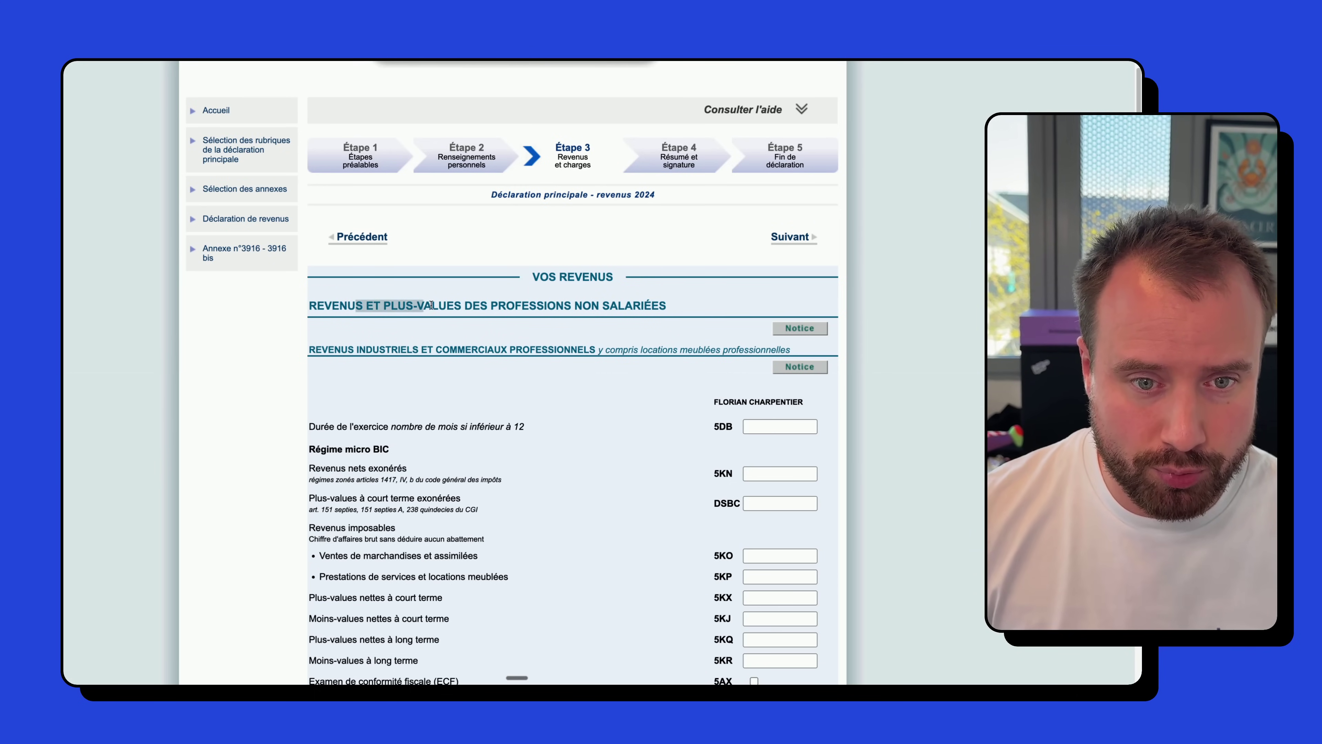
drag(395, 305, 637, 308)
click(651, 305)
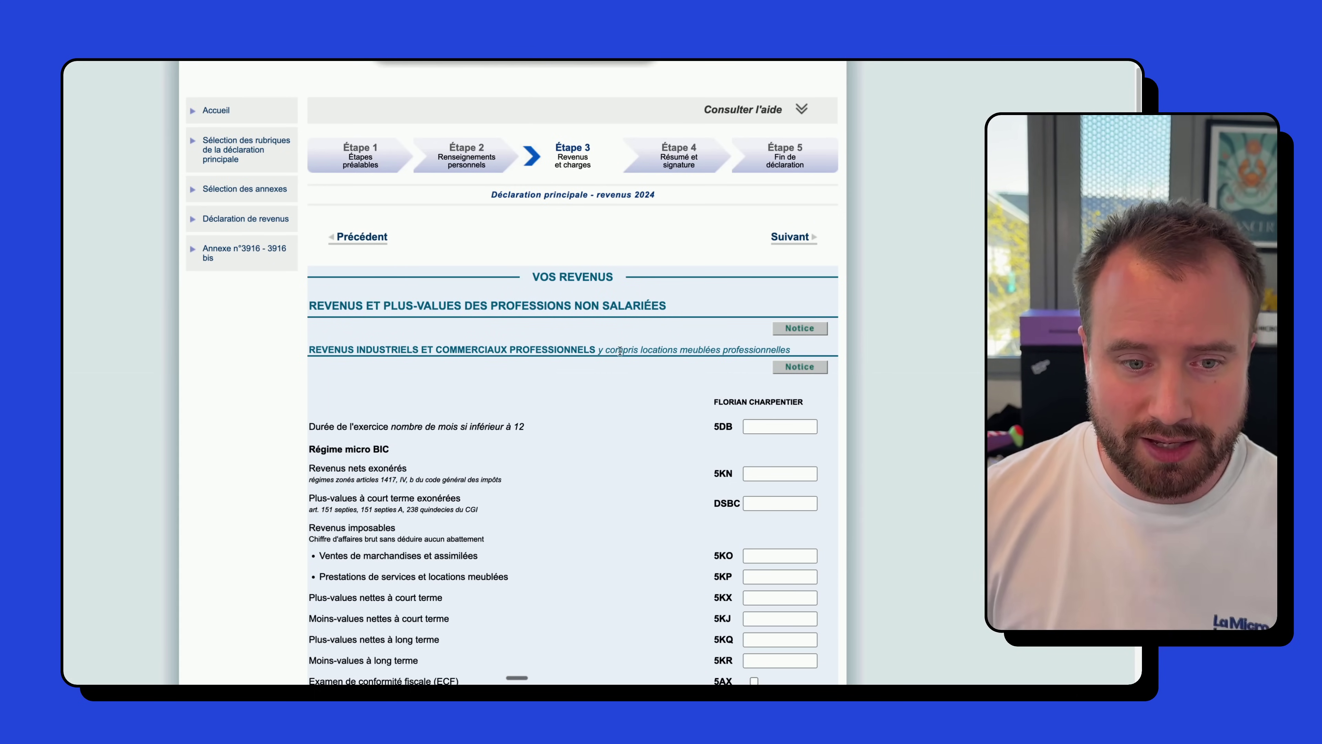
scroll(630, 329, down, 4)
scroll(625, 365, up, 1)
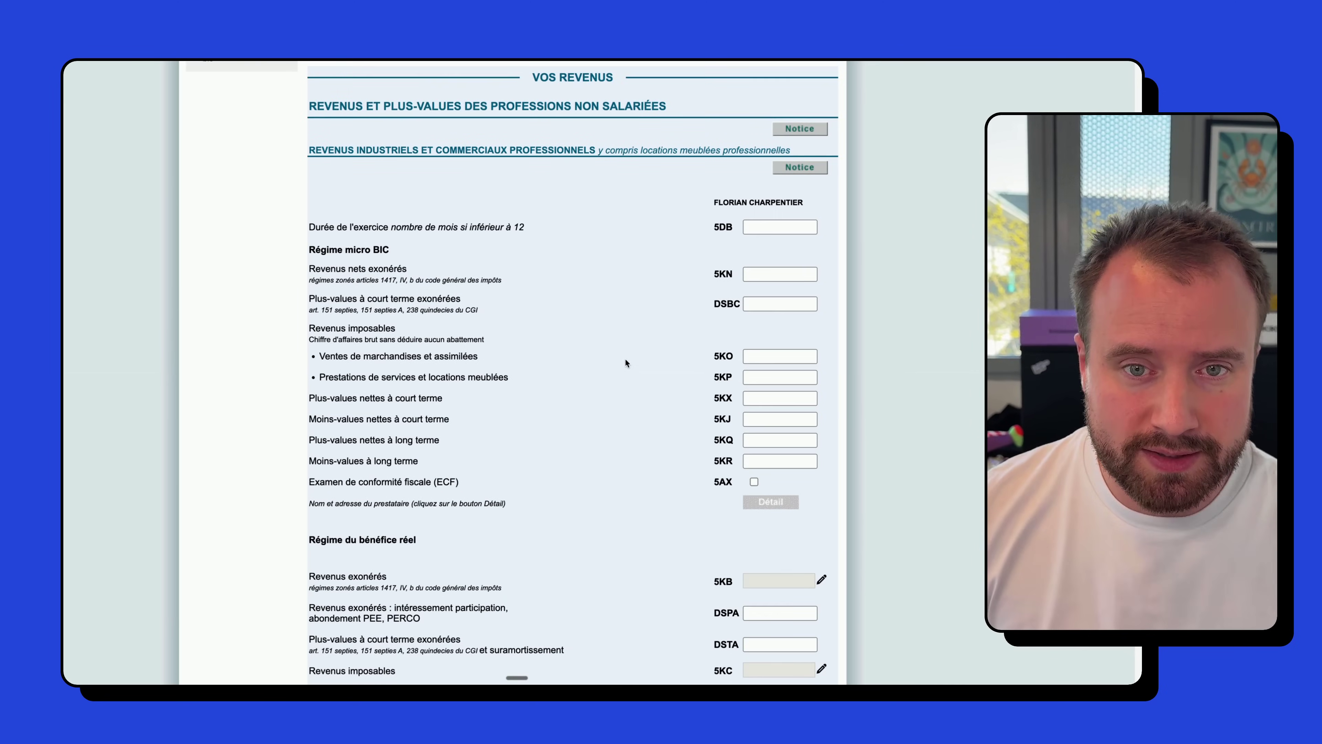
drag(312, 170, 593, 172)
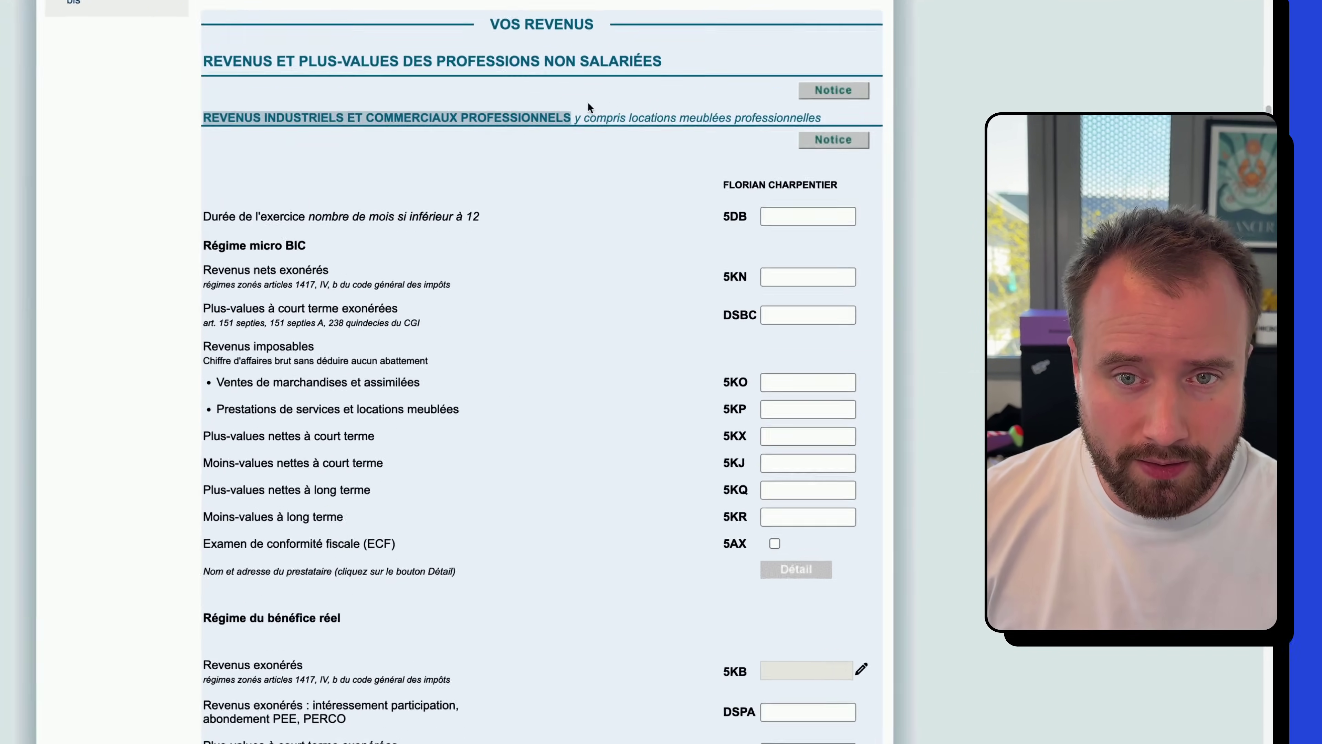
click(643, 193)
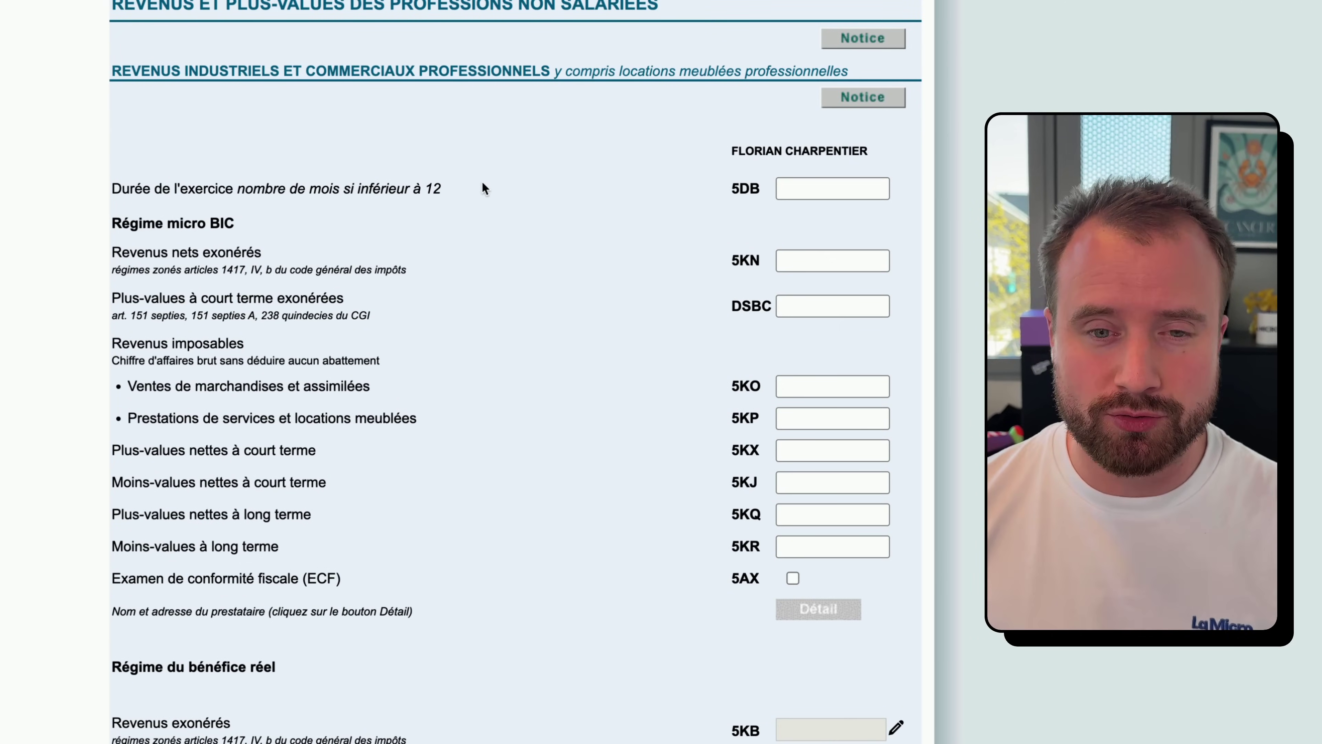
drag(158, 189, 407, 188)
click(296, 197)
drag(252, 192, 476, 197)
click(337, 187)
click(475, 198)
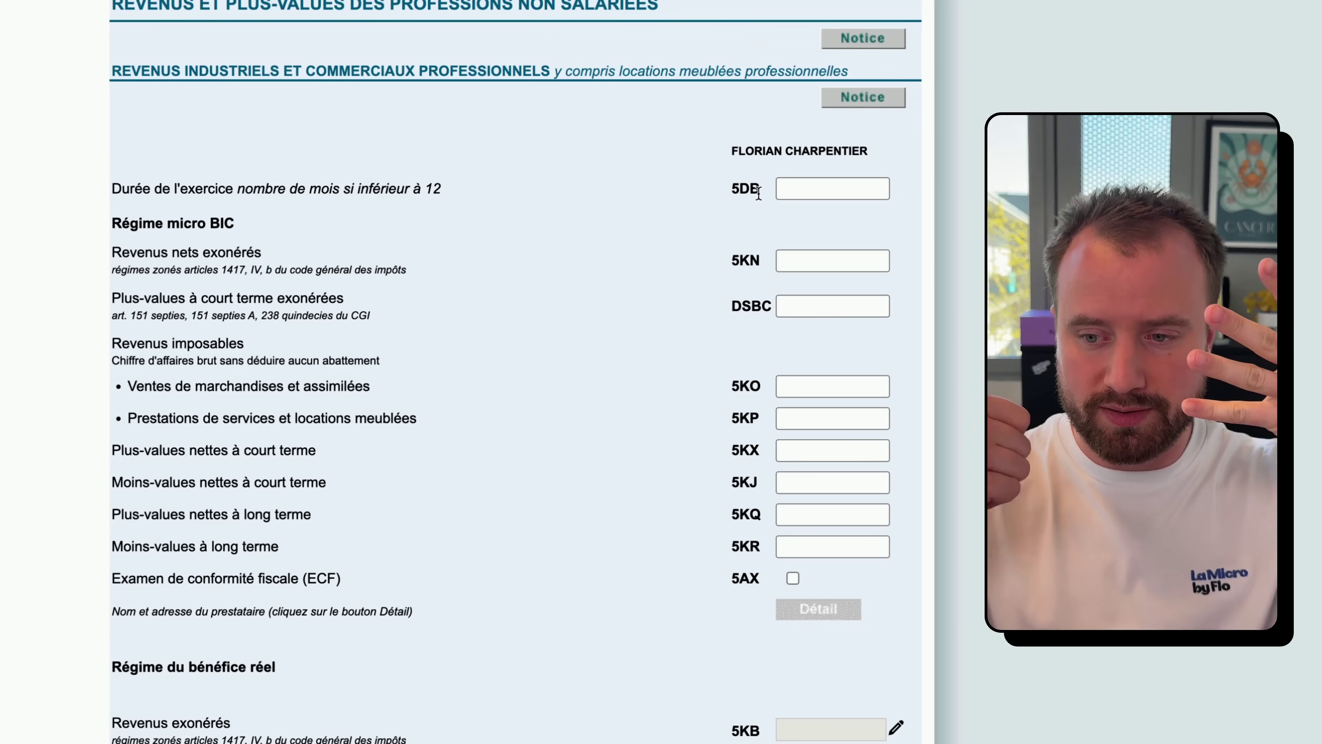
text(6)
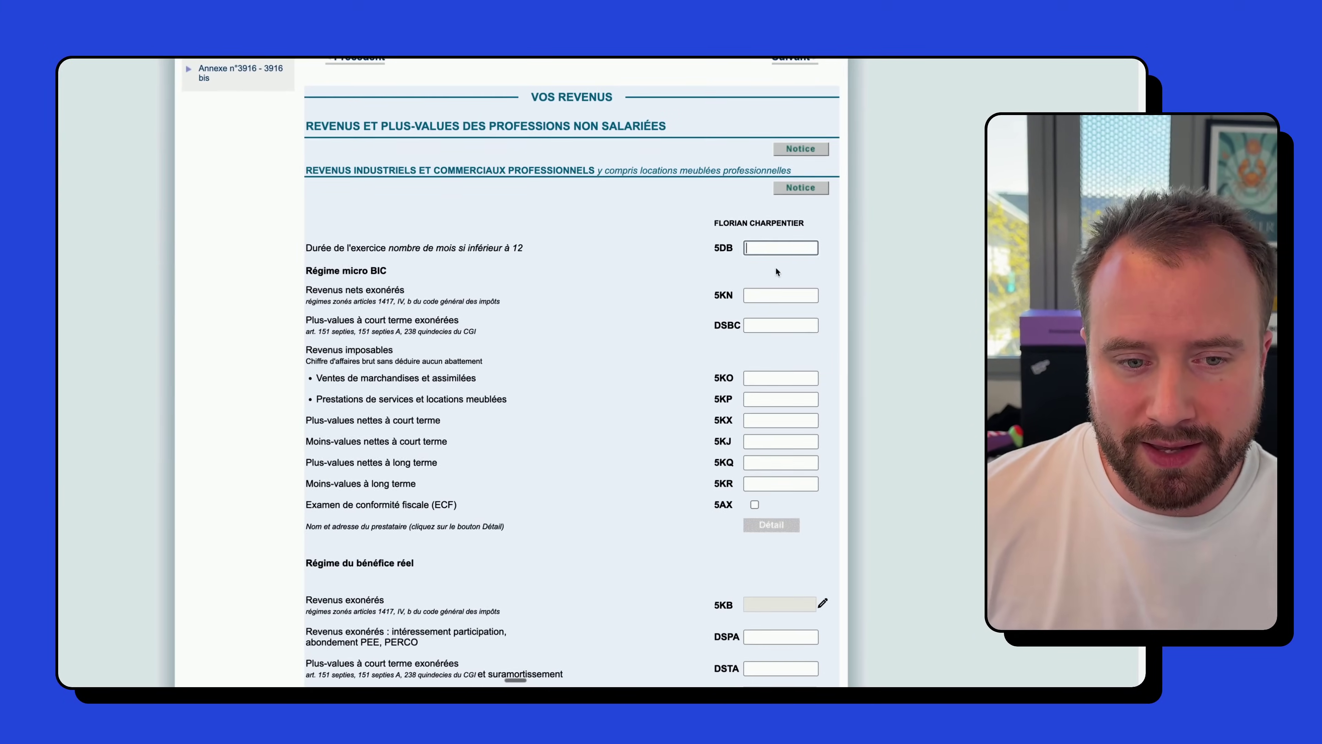
scroll(776, 272, down, 1)
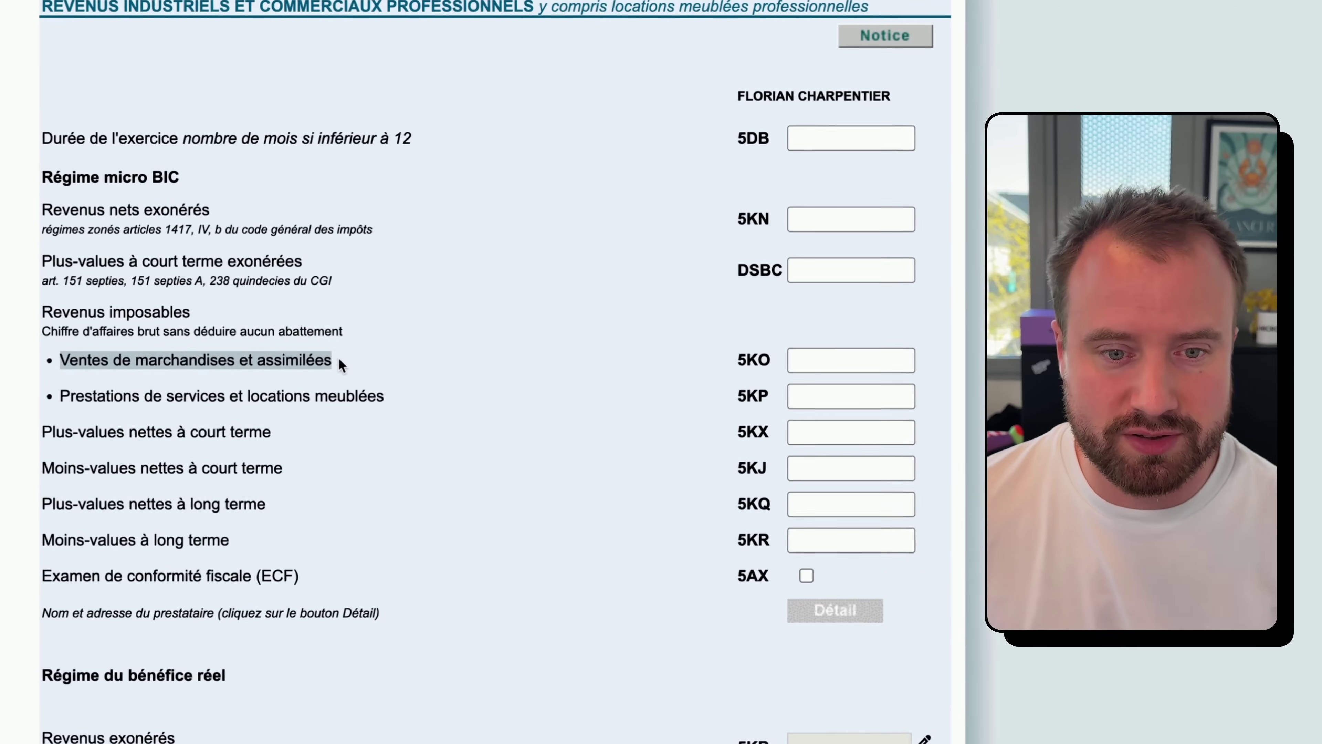
drag(59, 396, 379, 397)
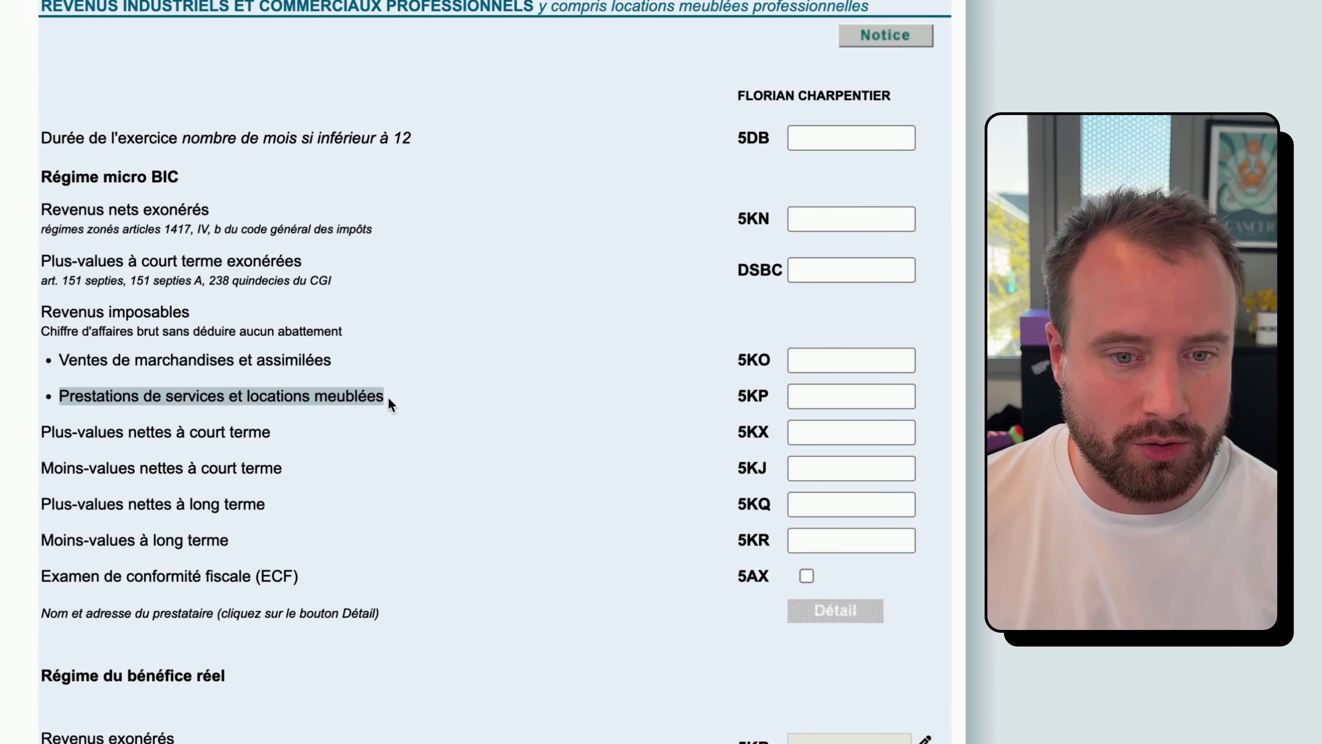
click(173, 359)
drag(64, 358, 319, 361)
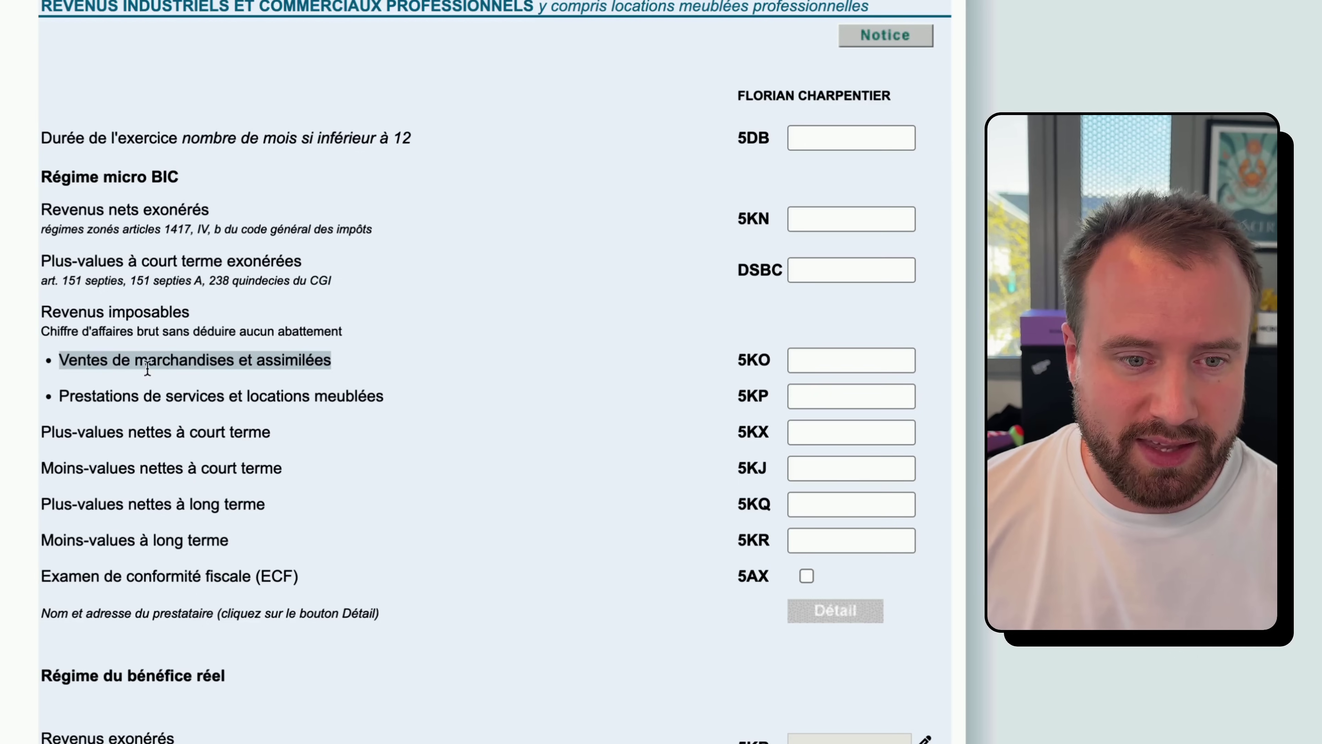
drag(111, 392, 353, 398)
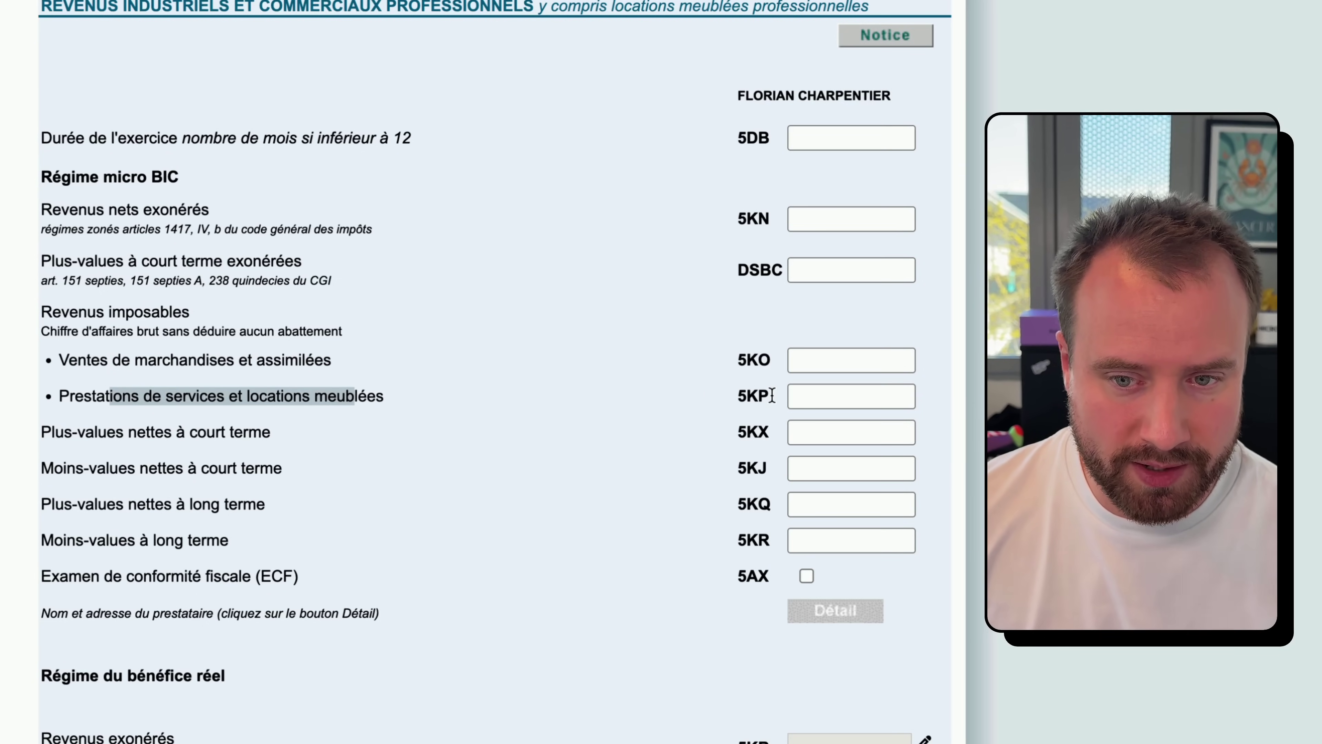
click(799, 387)
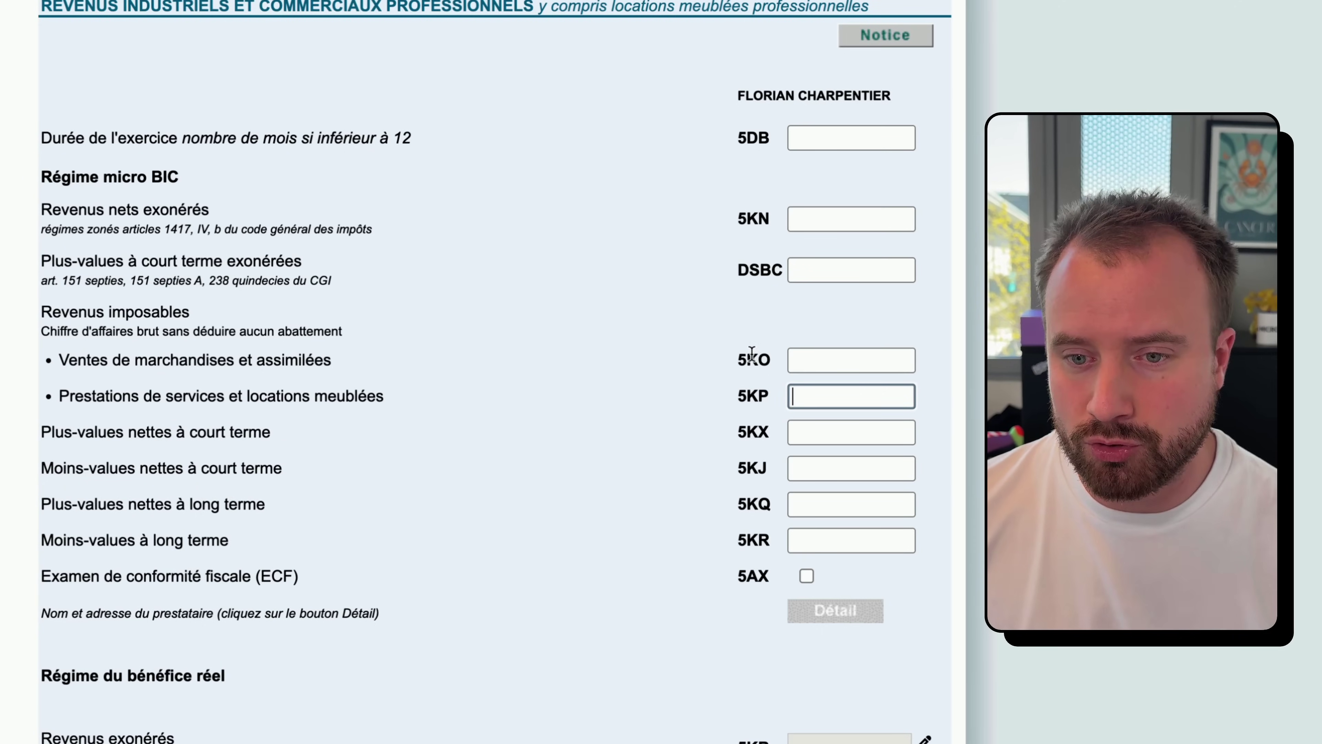
click(743, 358)
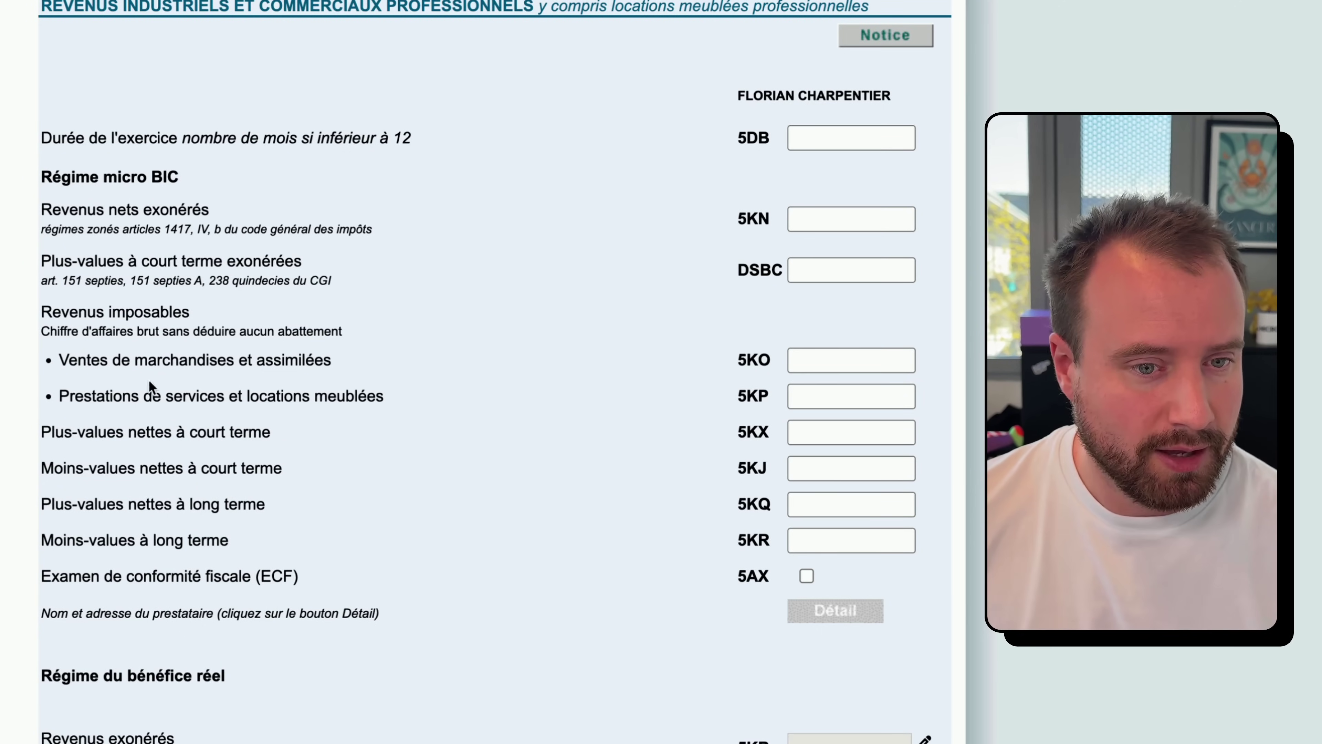
drag(43, 312, 218, 308)
click(95, 342)
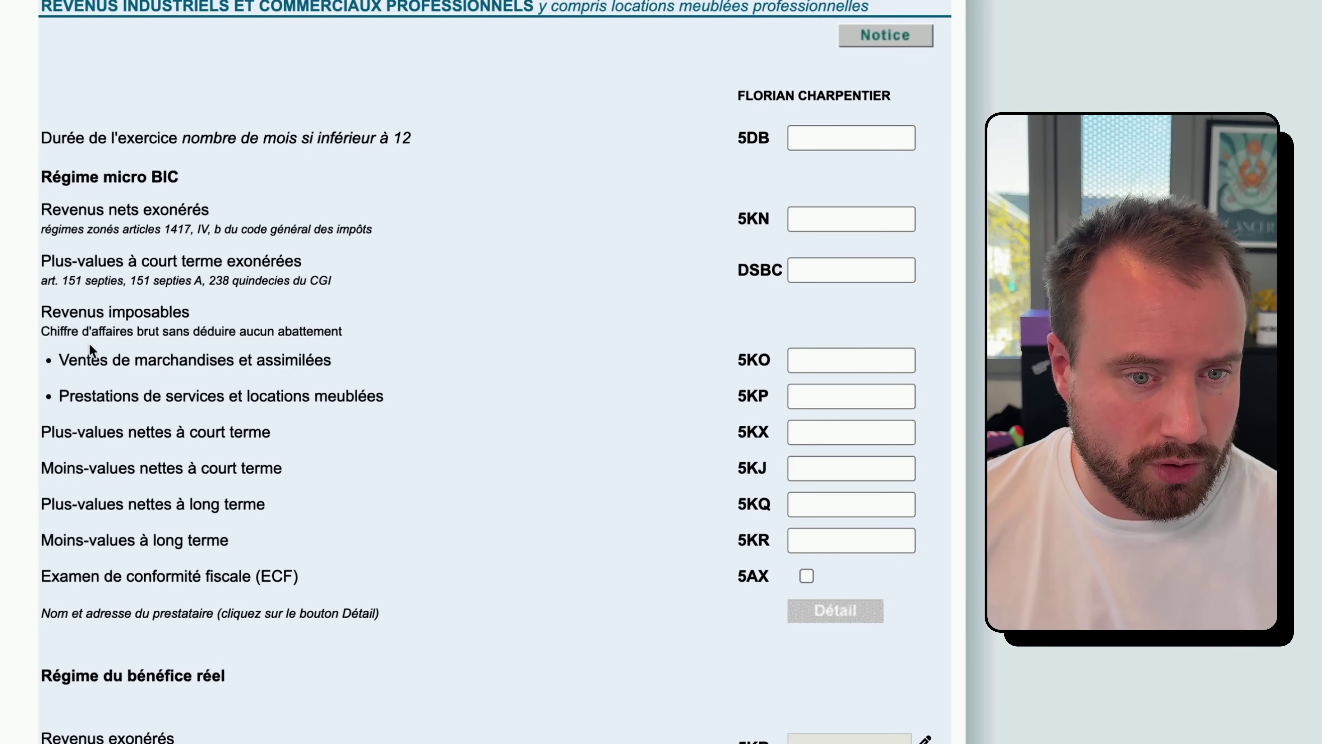
drag(59, 360, 331, 361)
drag(58, 395, 391, 405)
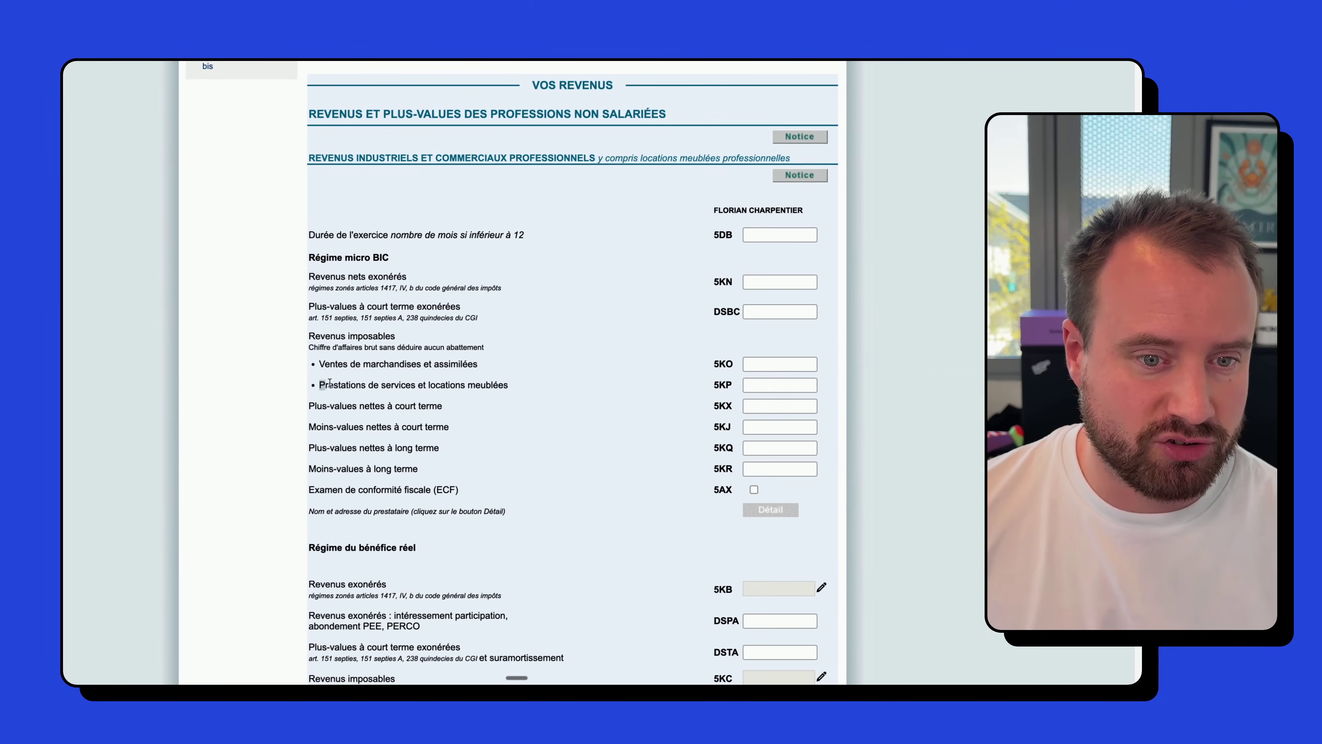
click(513, 389)
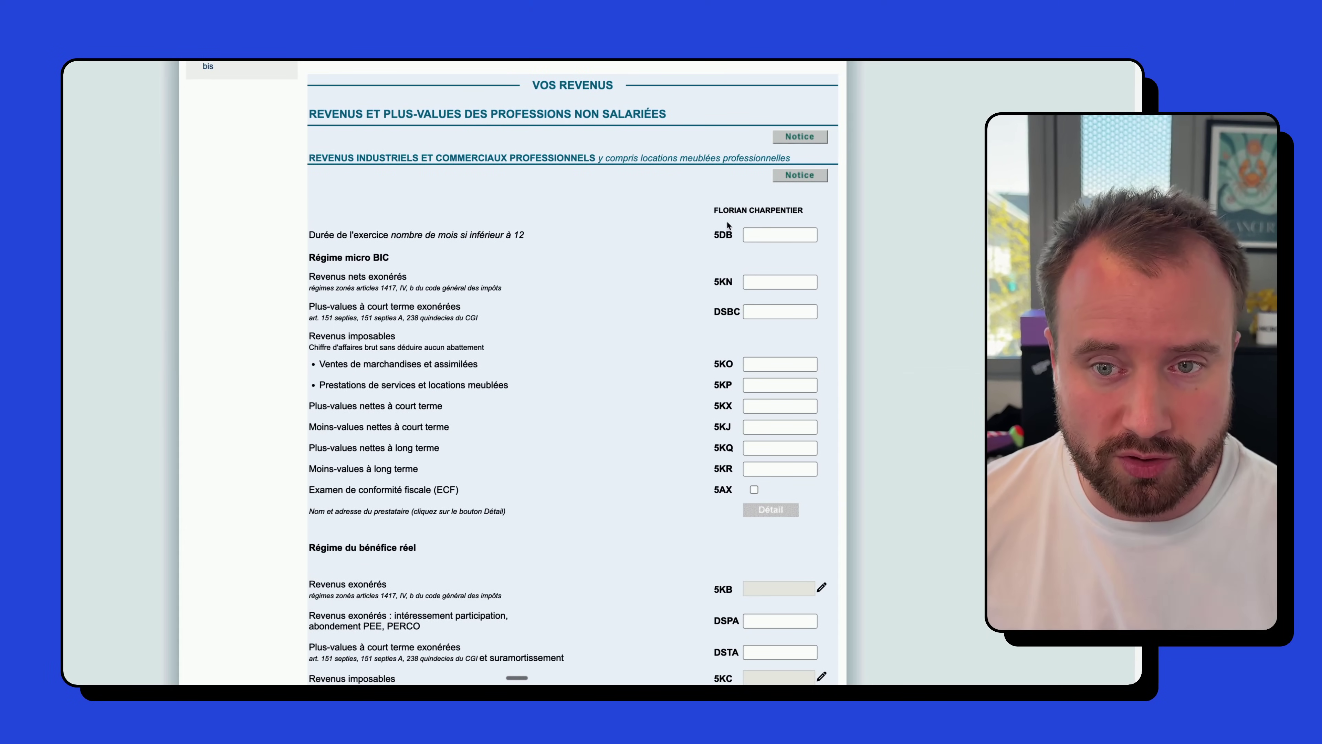
drag(716, 211, 781, 210)
click(781, 211)
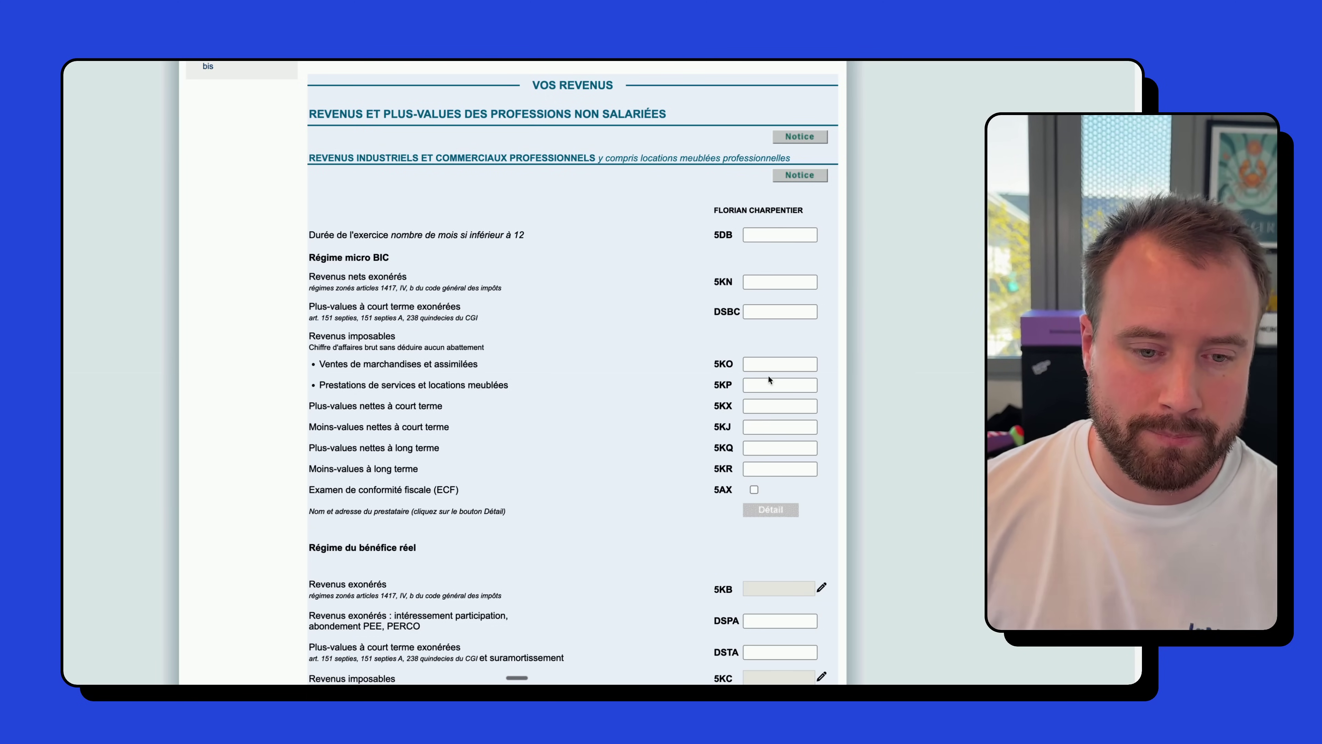
- Scroll through the industrial and commercial income page to its bottom
scroll(769, 374, down, 2)
scroll(370, 515, down, 2)
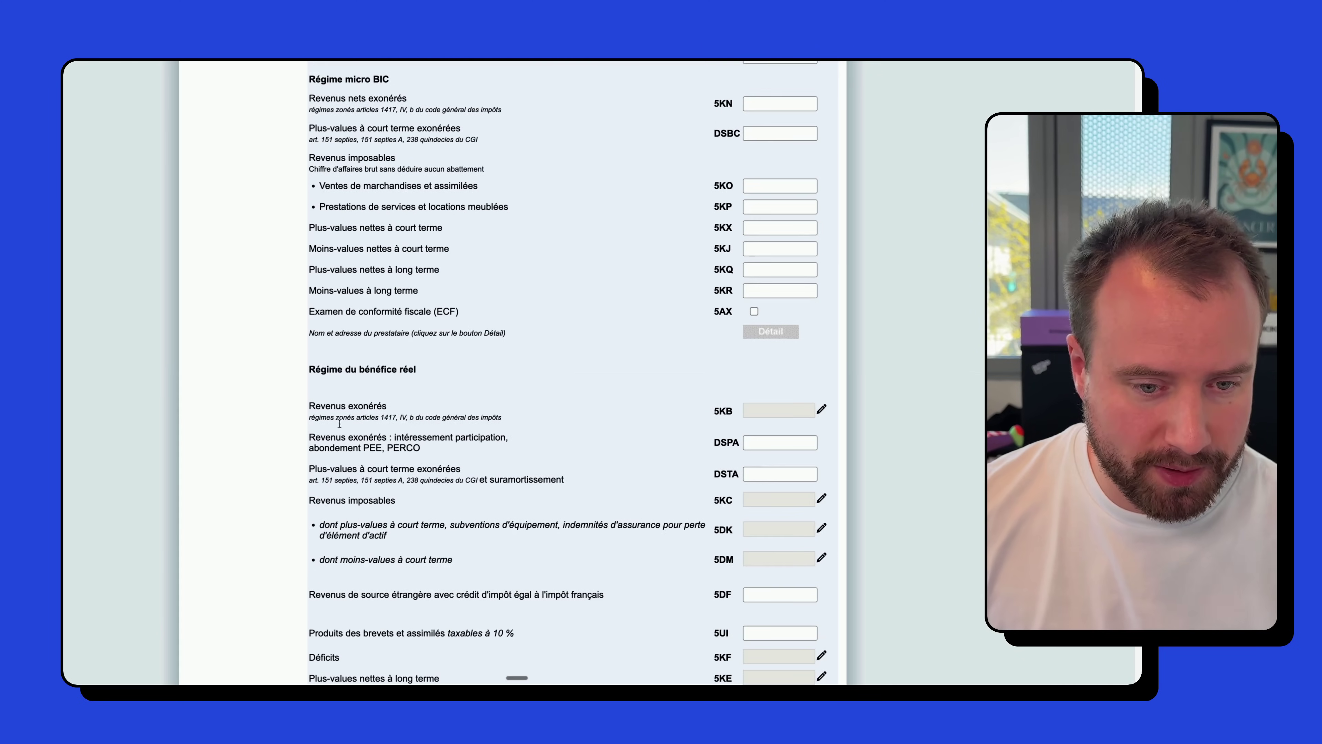
scroll(427, 544, down, 3)
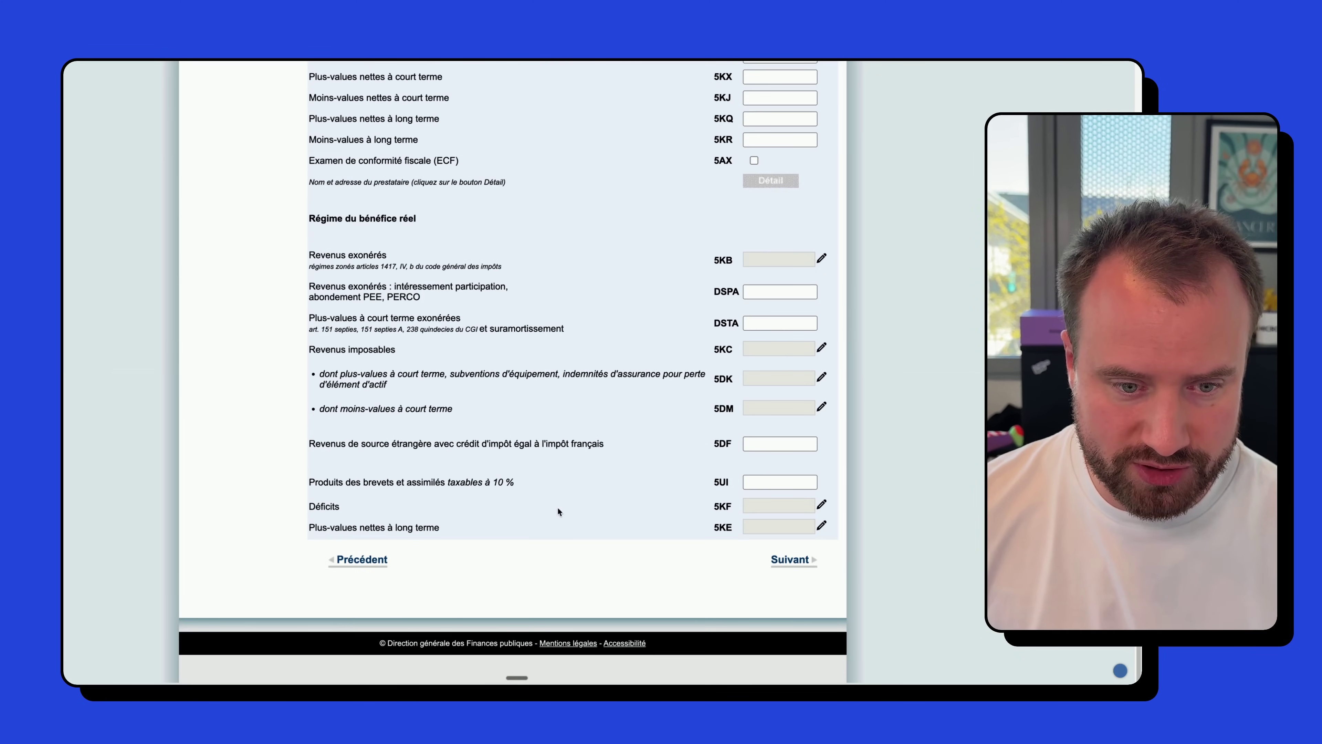
scroll(704, 416, up, 5)
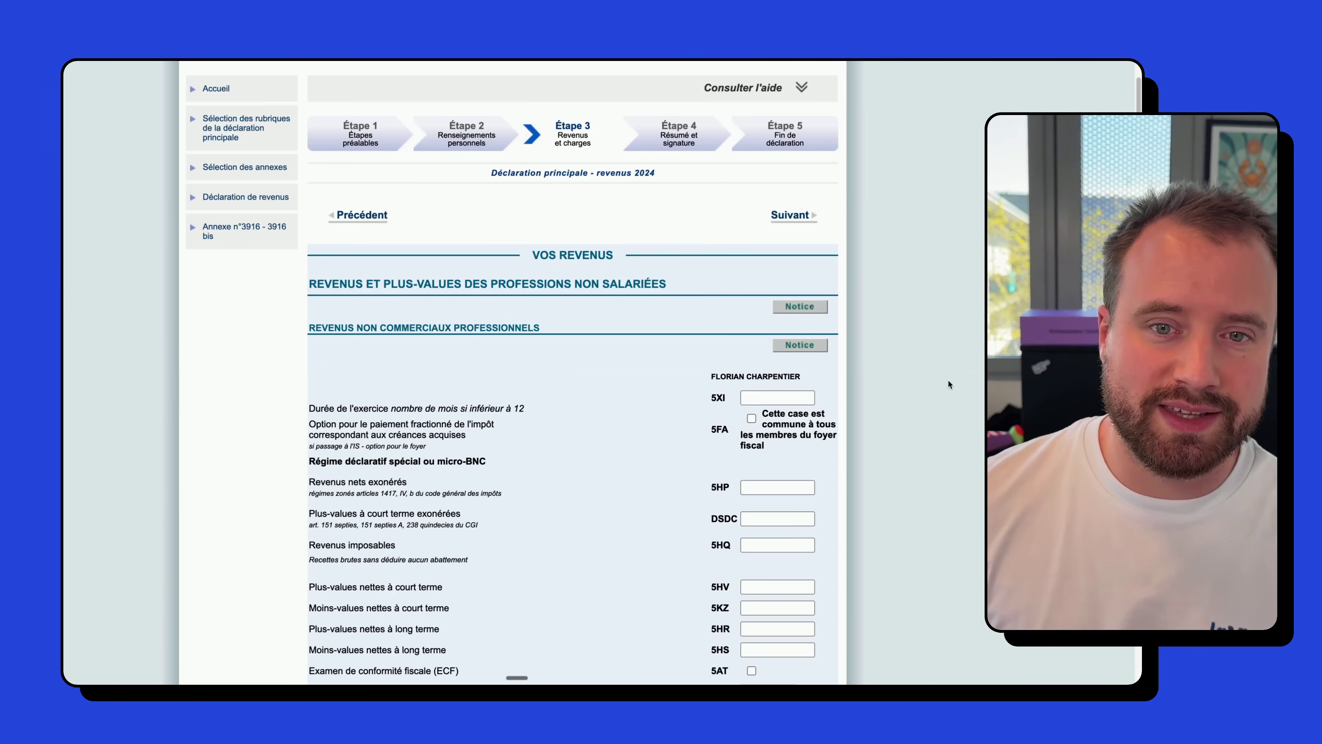
- Highlight the BNC heading and 5HQ taxable-income label, then scroll to the page bottom
drag(329, 328, 535, 330)
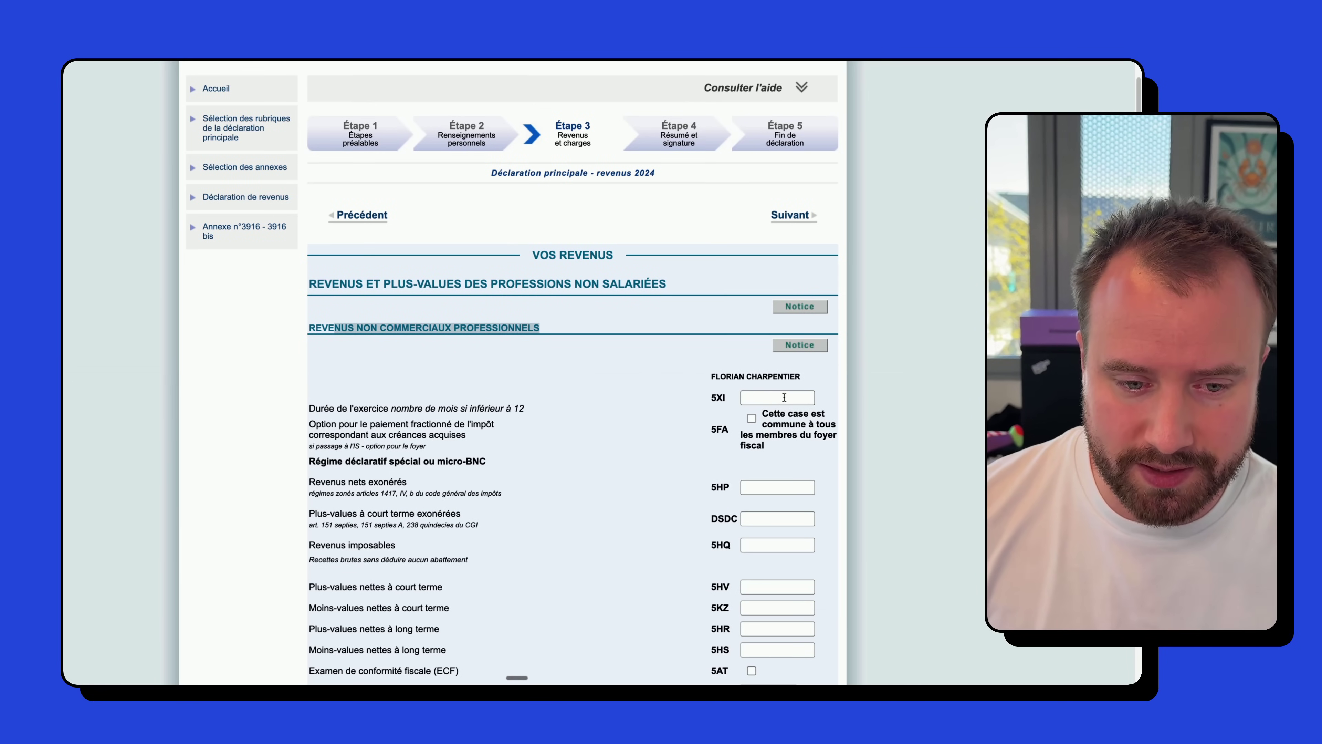
scroll(668, 442, down, 1)
drag(312, 513, 728, 516)
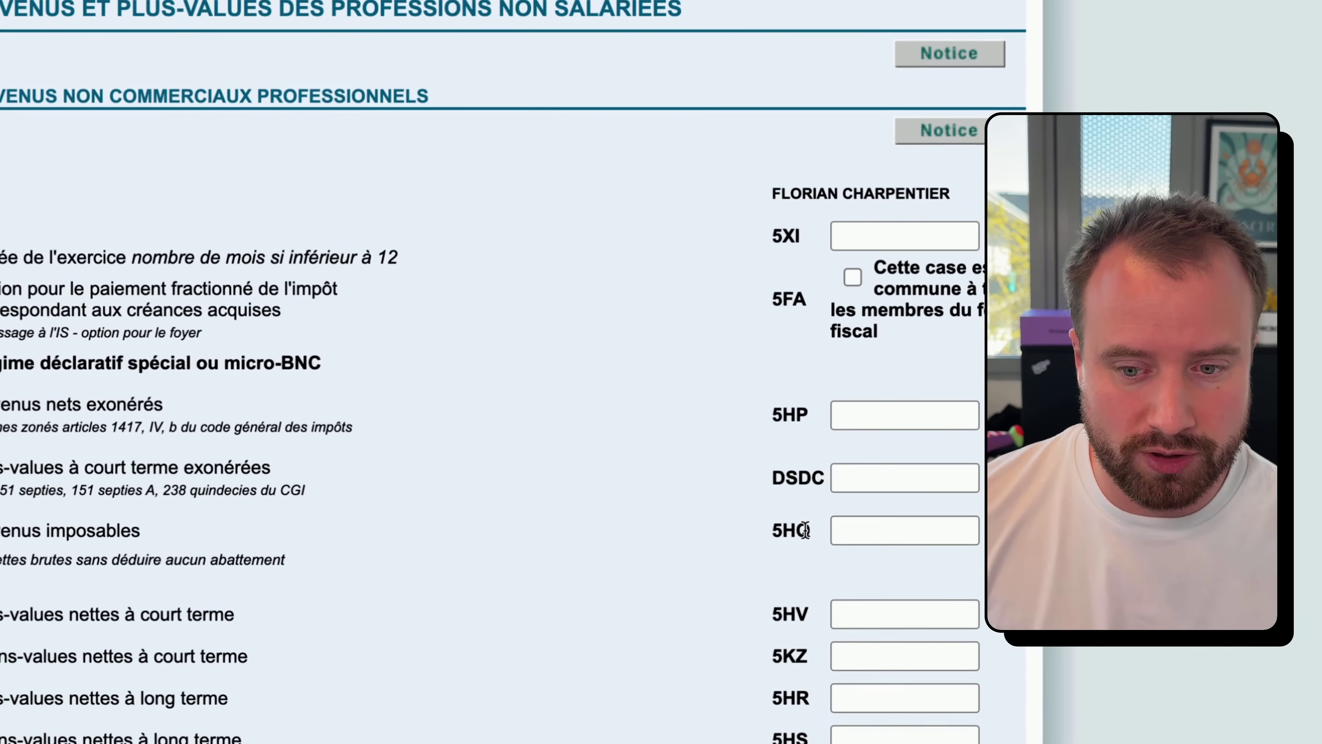
double_click(805, 530)
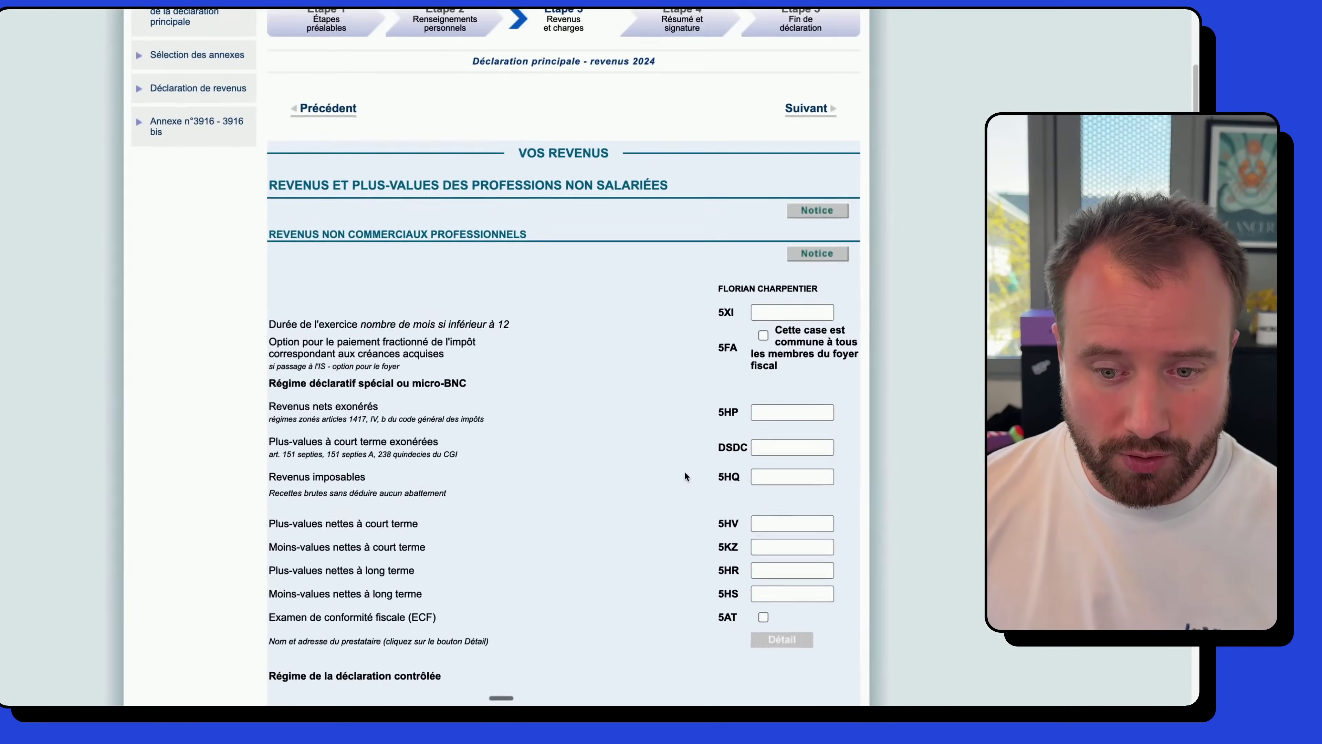
scroll(692, 465, down, 2)
scroll(630, 485, down, 2)
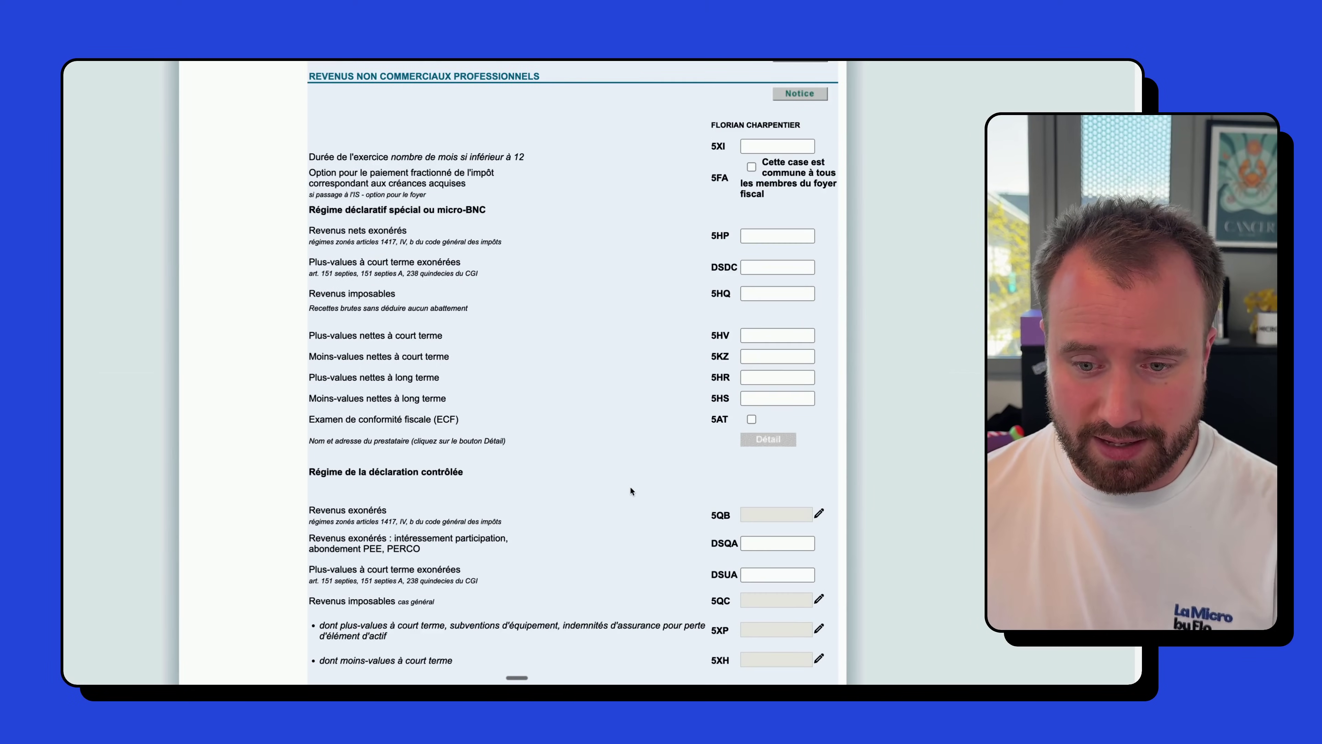
scroll(630, 486, down, 5)
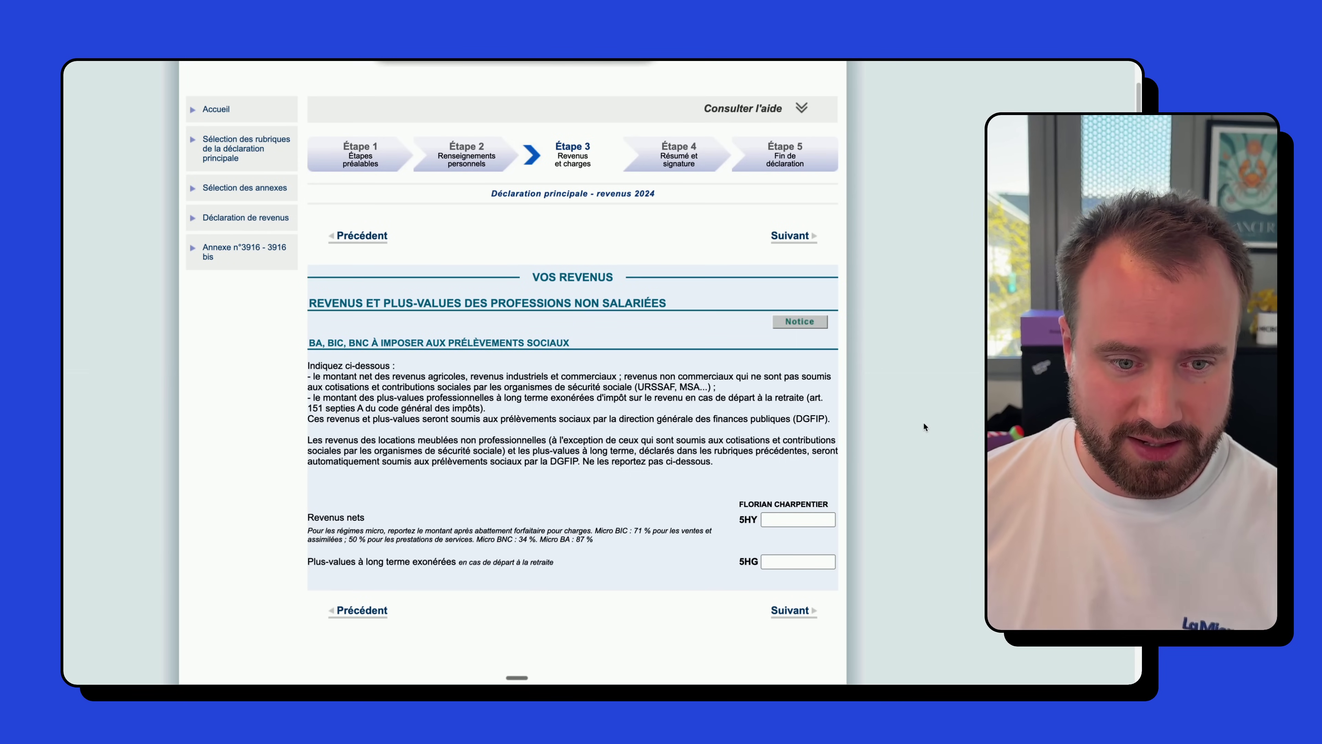
click(776, 521)
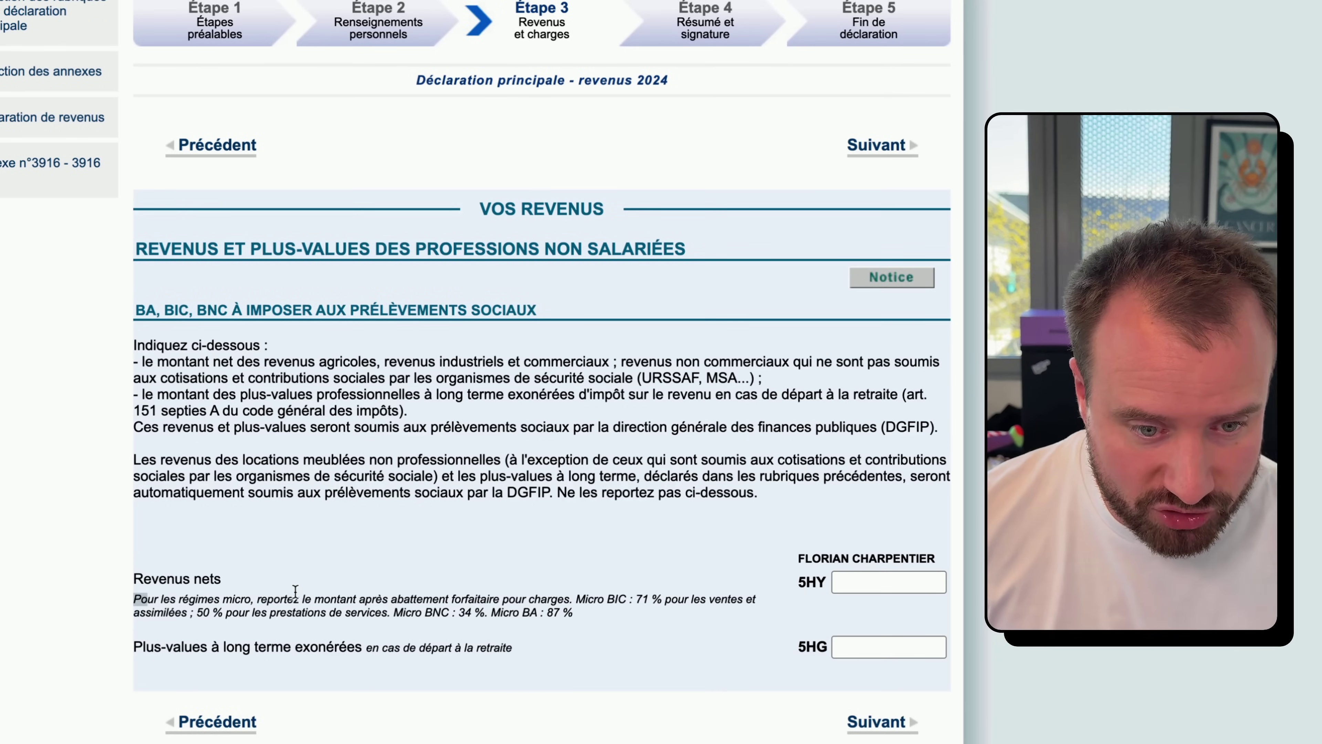
drag(147, 598, 348, 595)
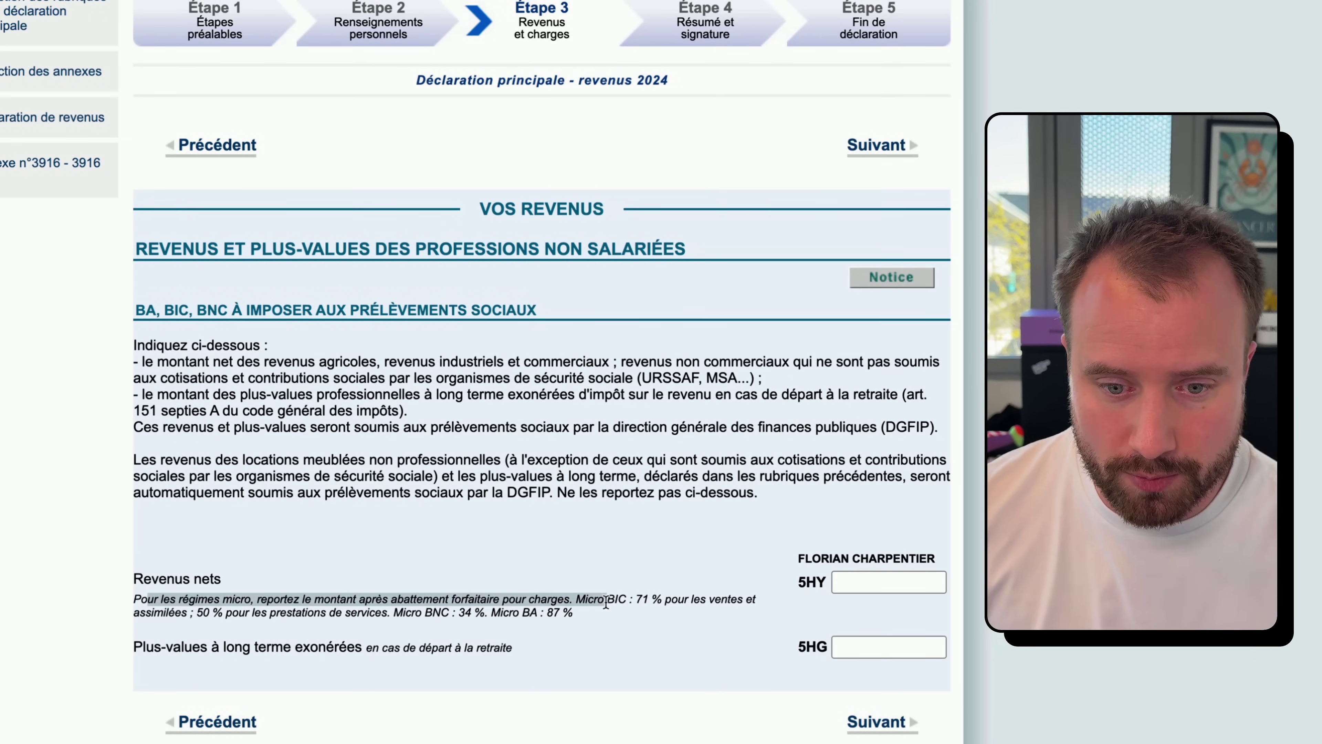
click(623, 603)
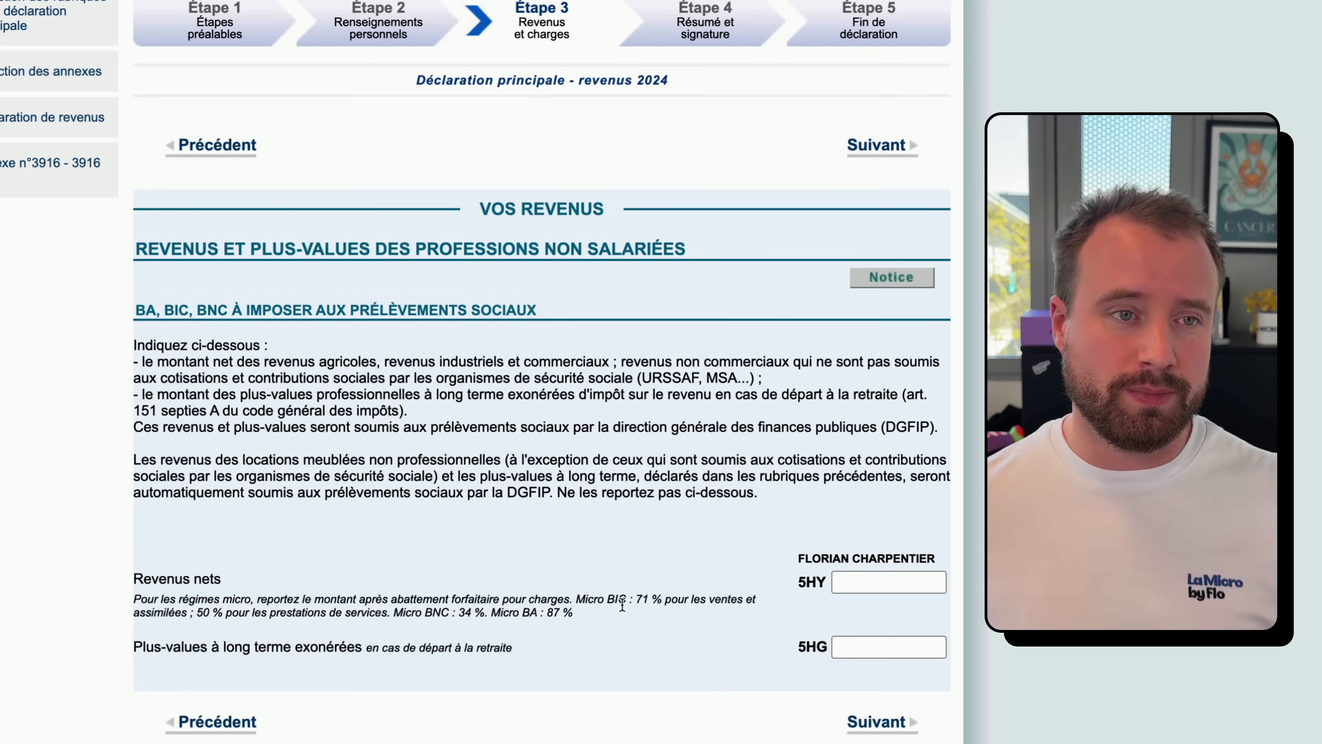